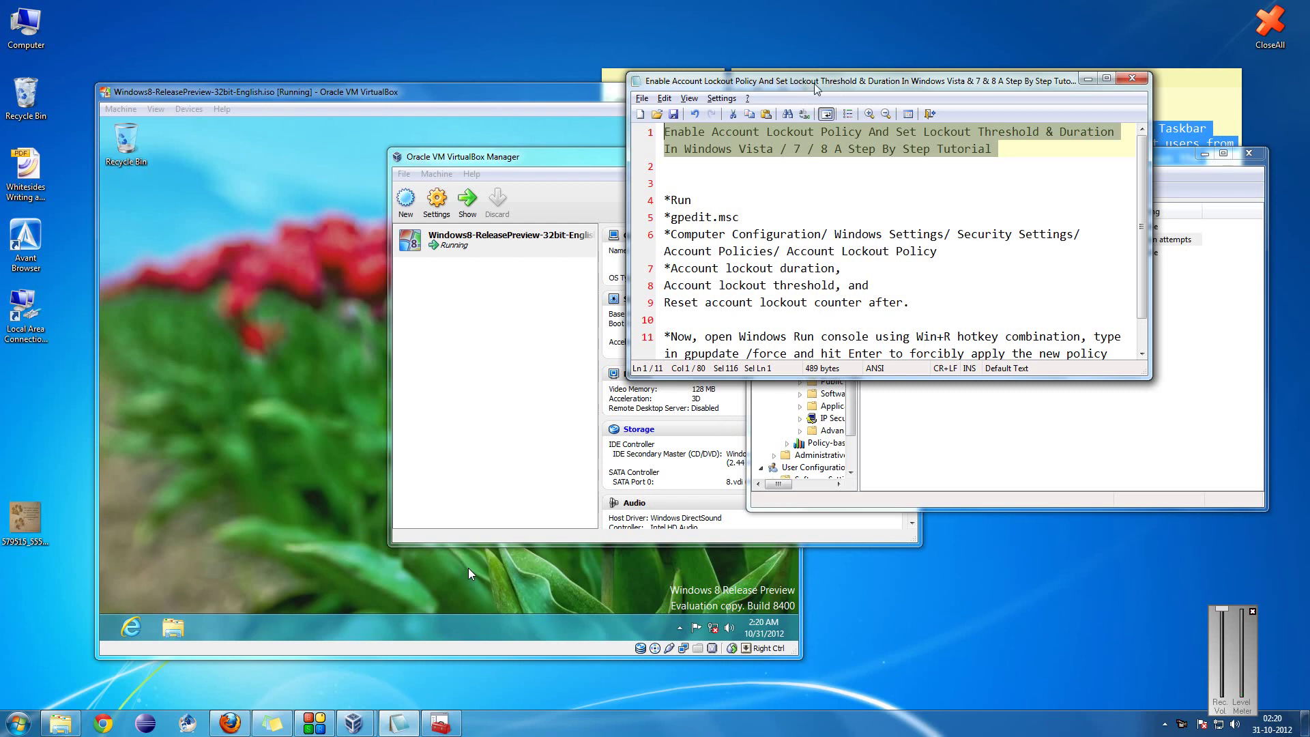
- Move the Notepad2 notes aside and bring the Windows 8 VirtualBox window to the front
drag(819, 87, 665, 133)
click(586, 182)
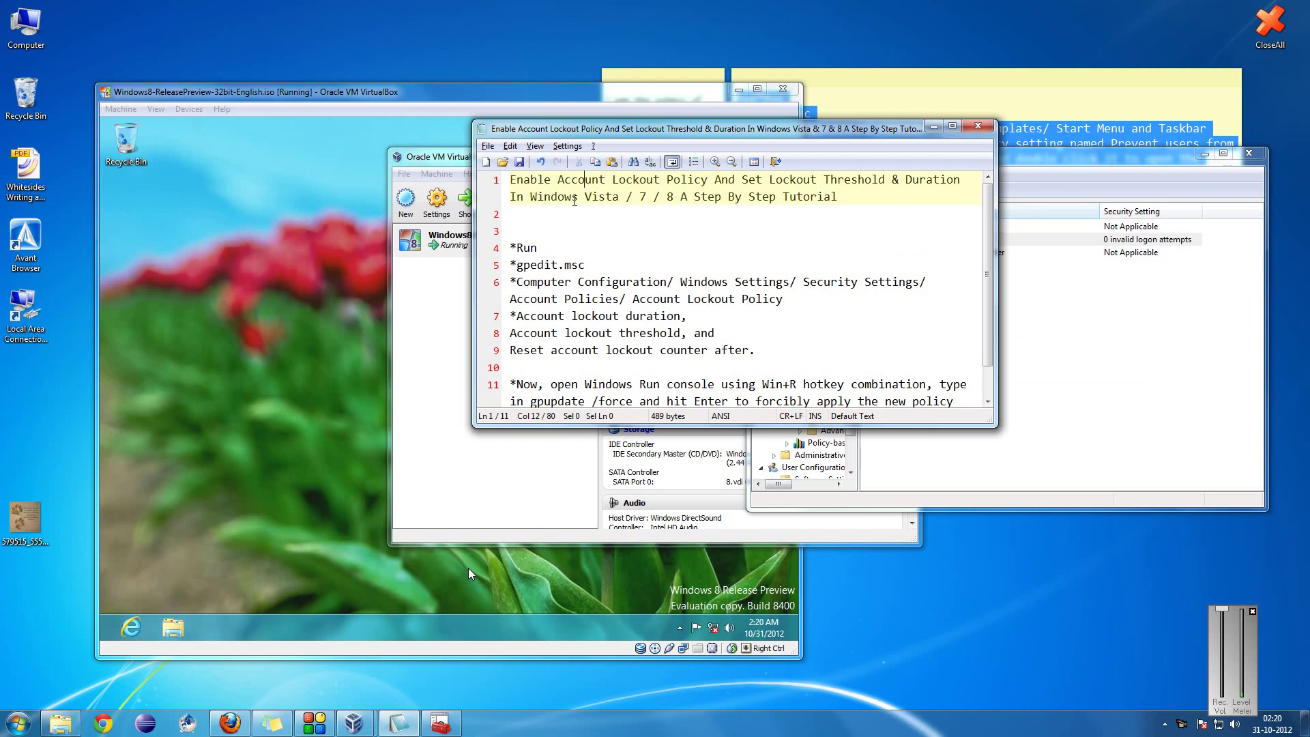
click(317, 189)
drag(851, 134, 1164, 131)
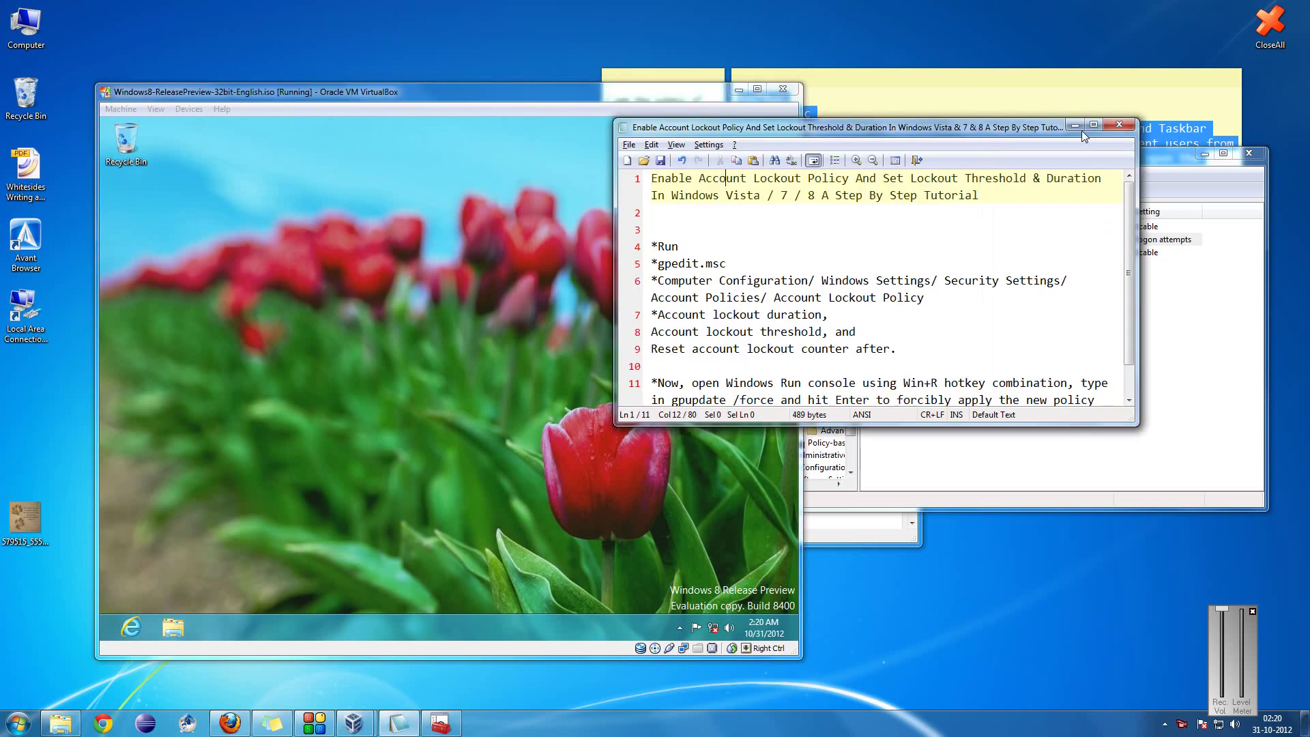
click(542, 117)
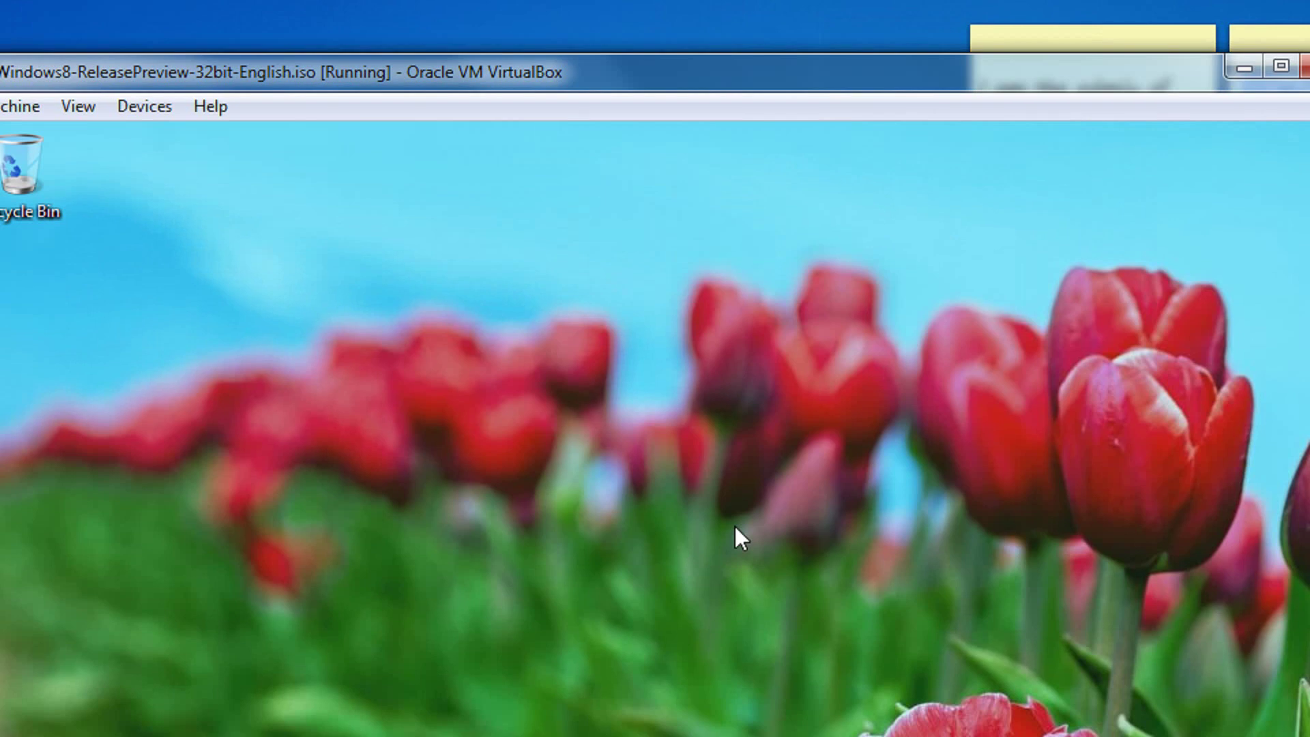
- Run gpedit.msc from the Windows 8 Run dialog, recalled from its command history
key(super)
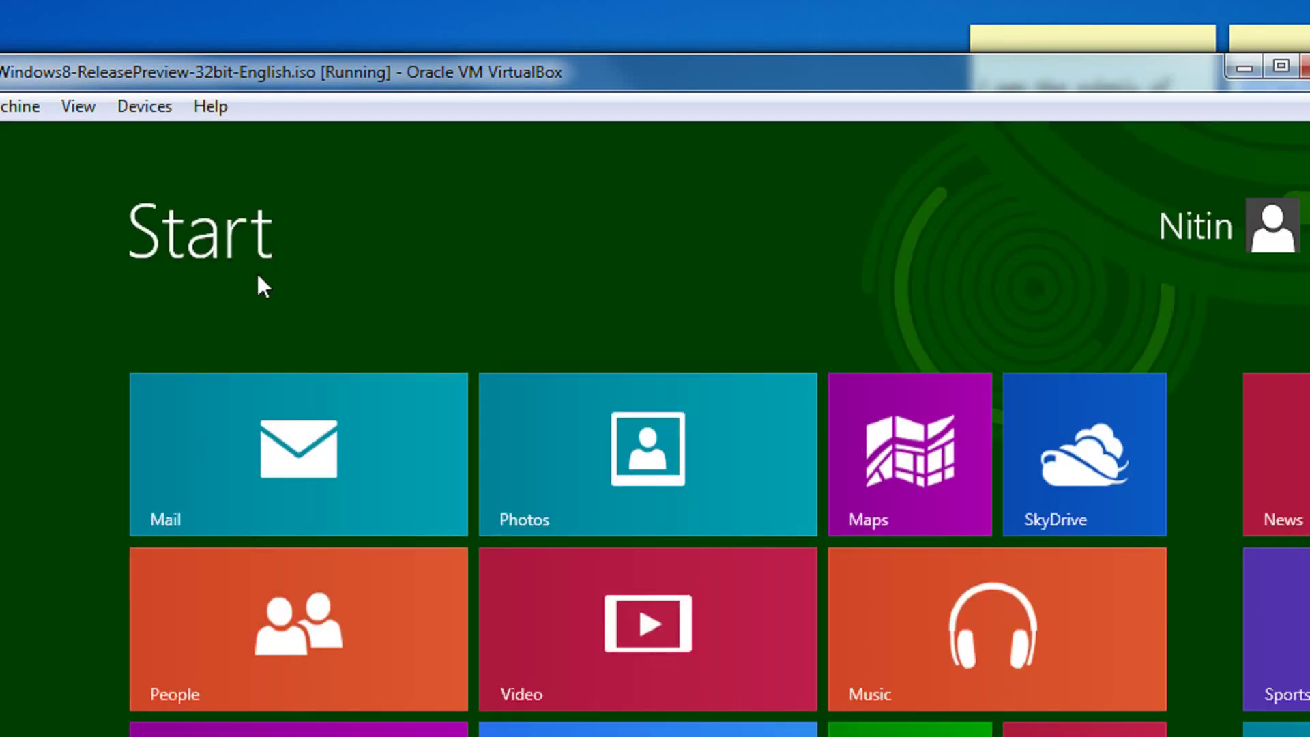
text(run)
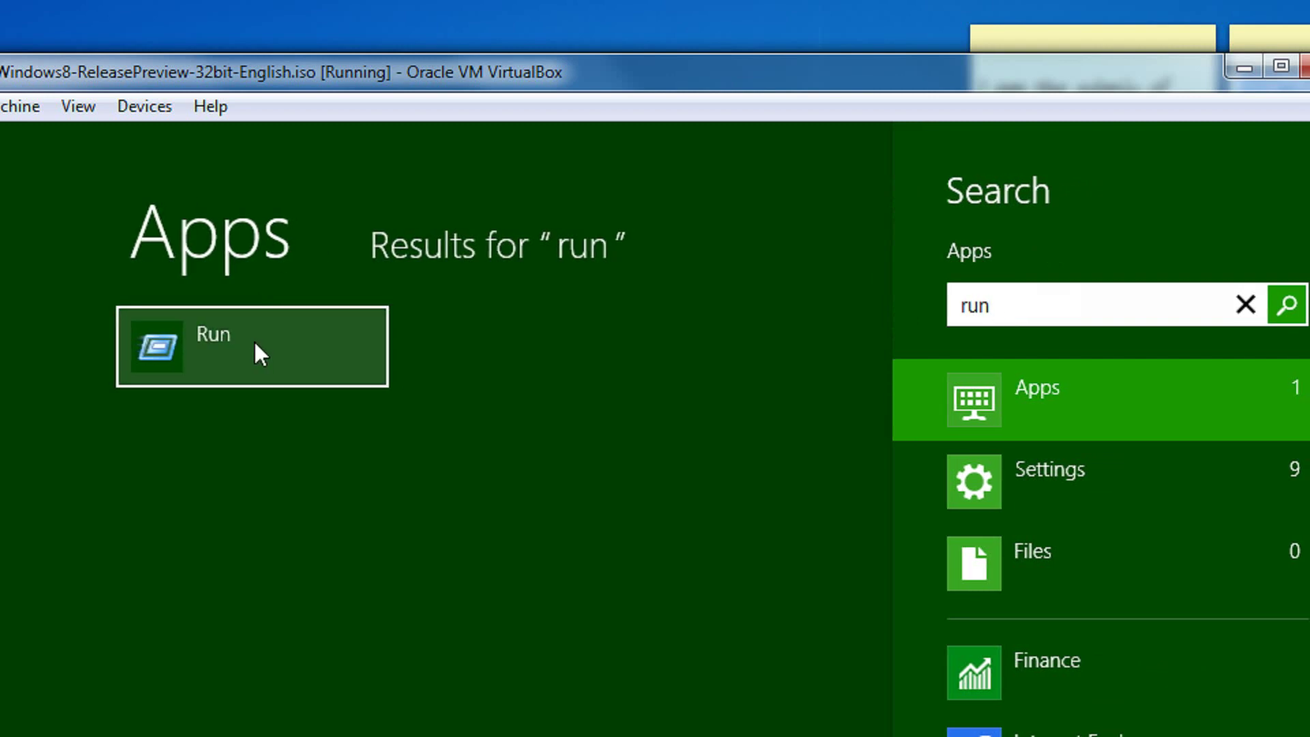
click(254, 339)
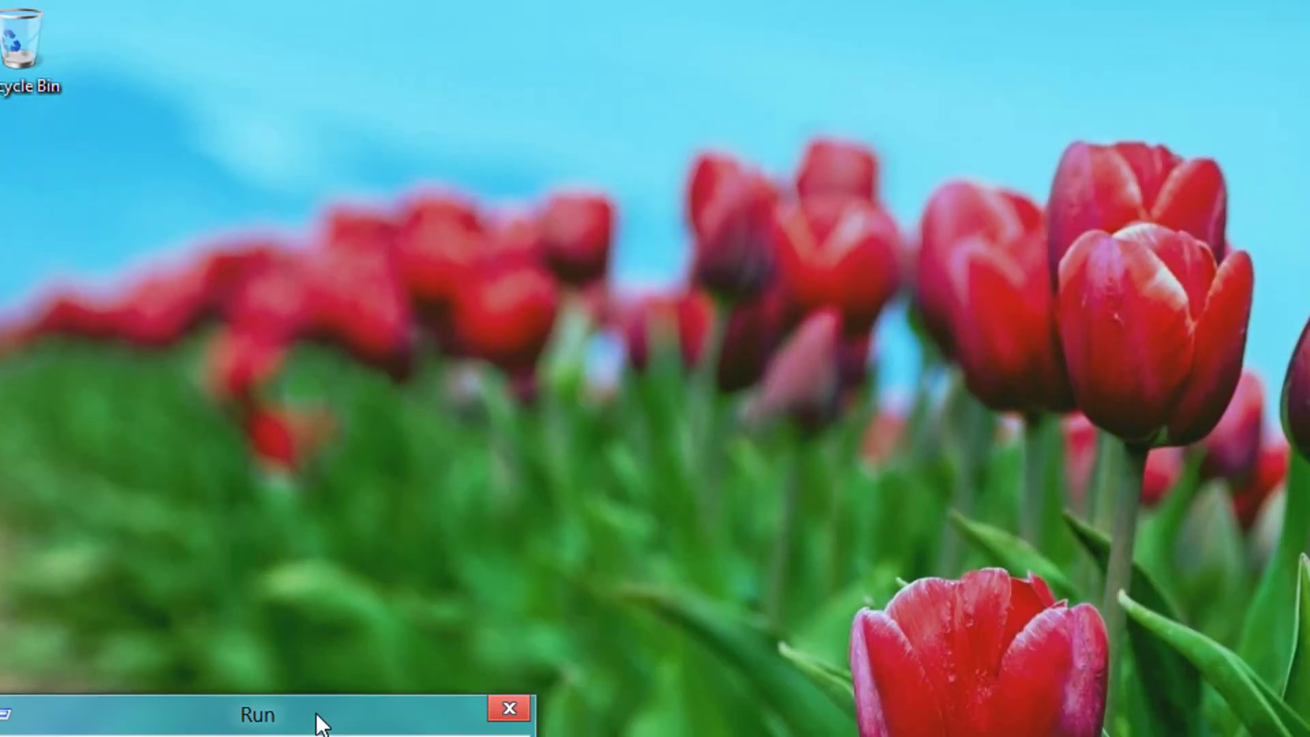
drag(317, 720, 466, 149)
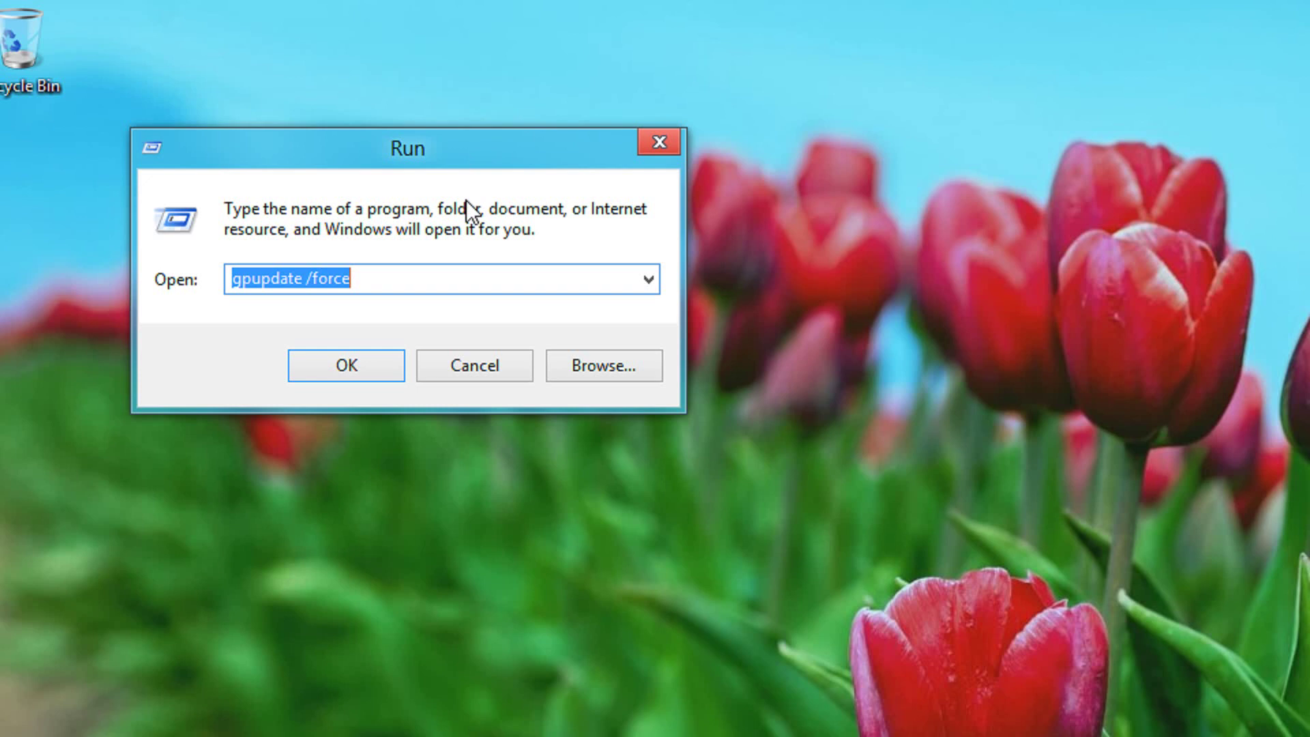
text(g)
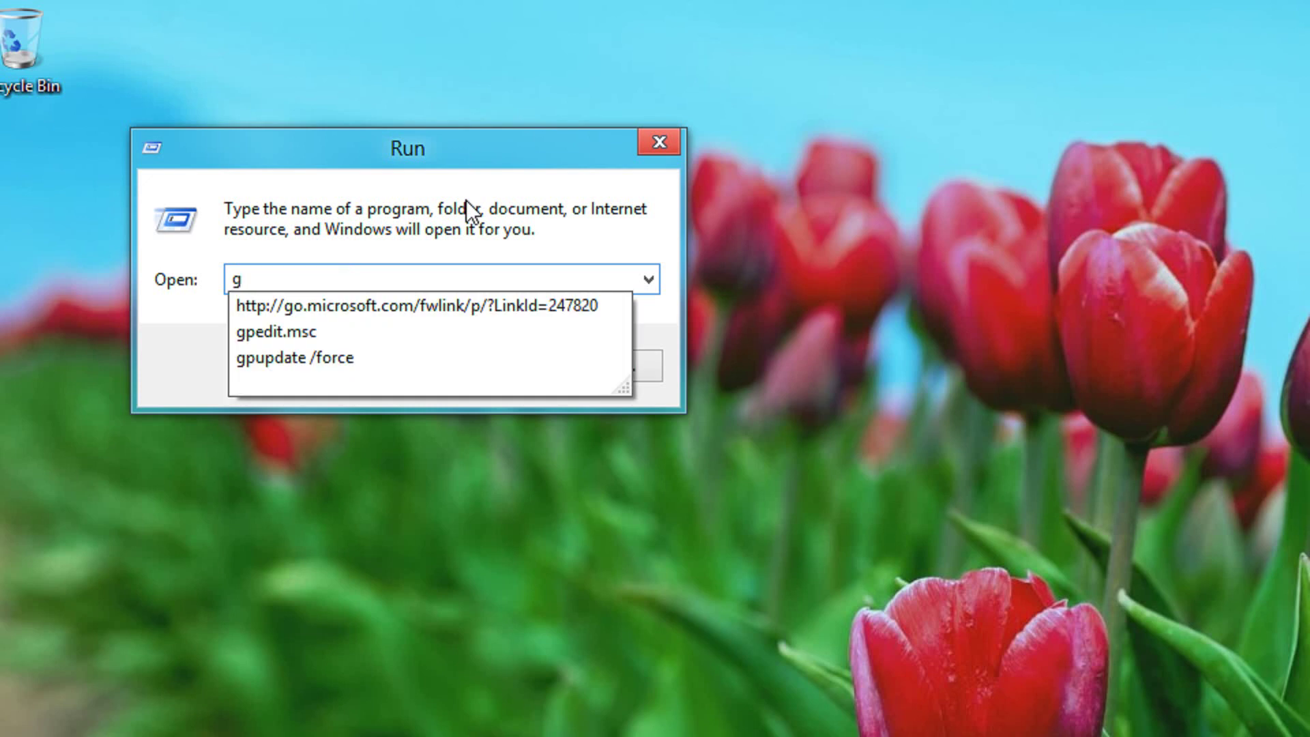
key(Down)
key(Down)
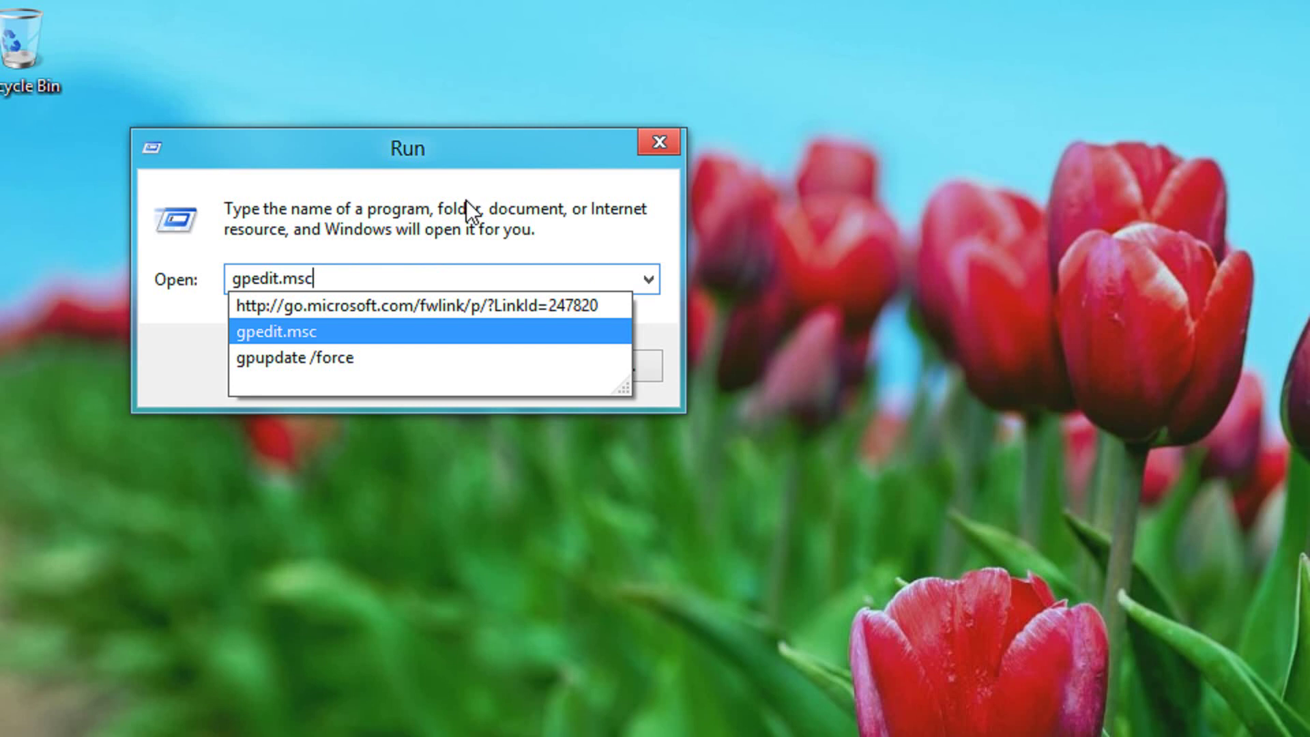
key(Return)
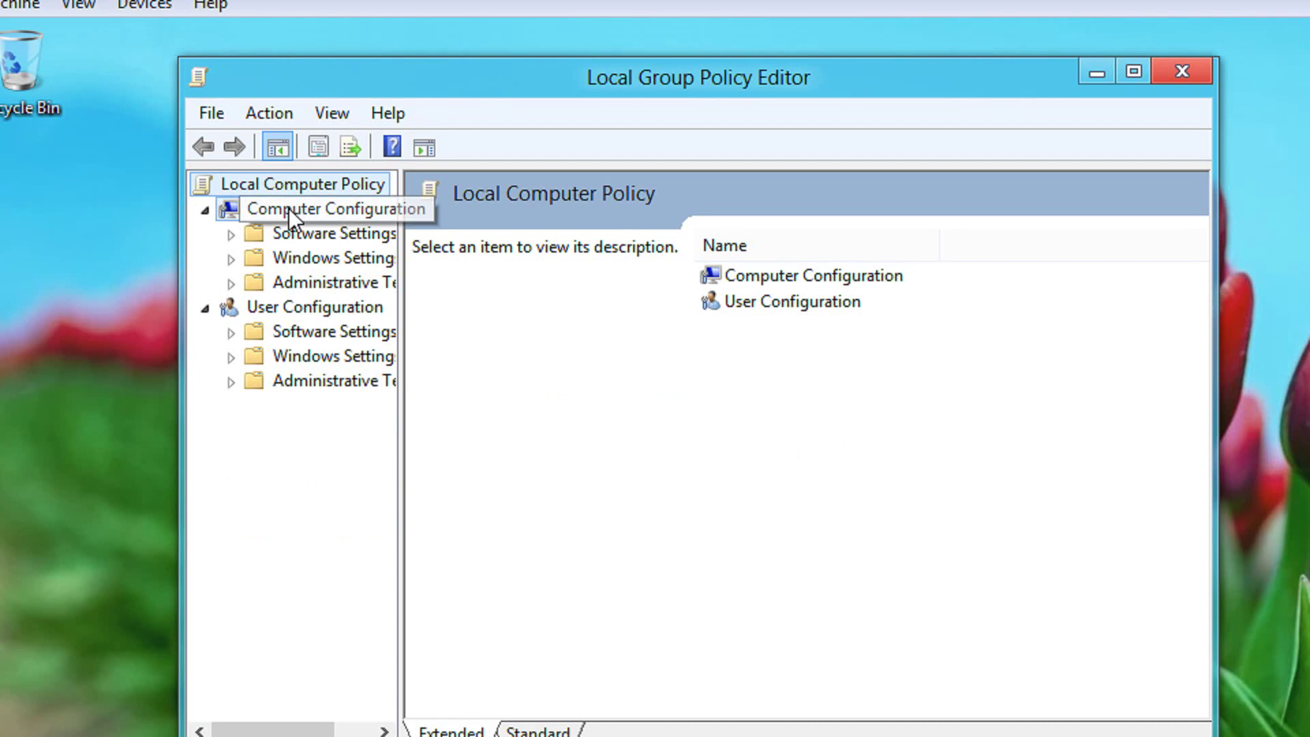
- Browse Computer Configuration > Windows Settings > Security Settings > Account Policies > Account Lockout Policy, widening the tree
click(288, 209)
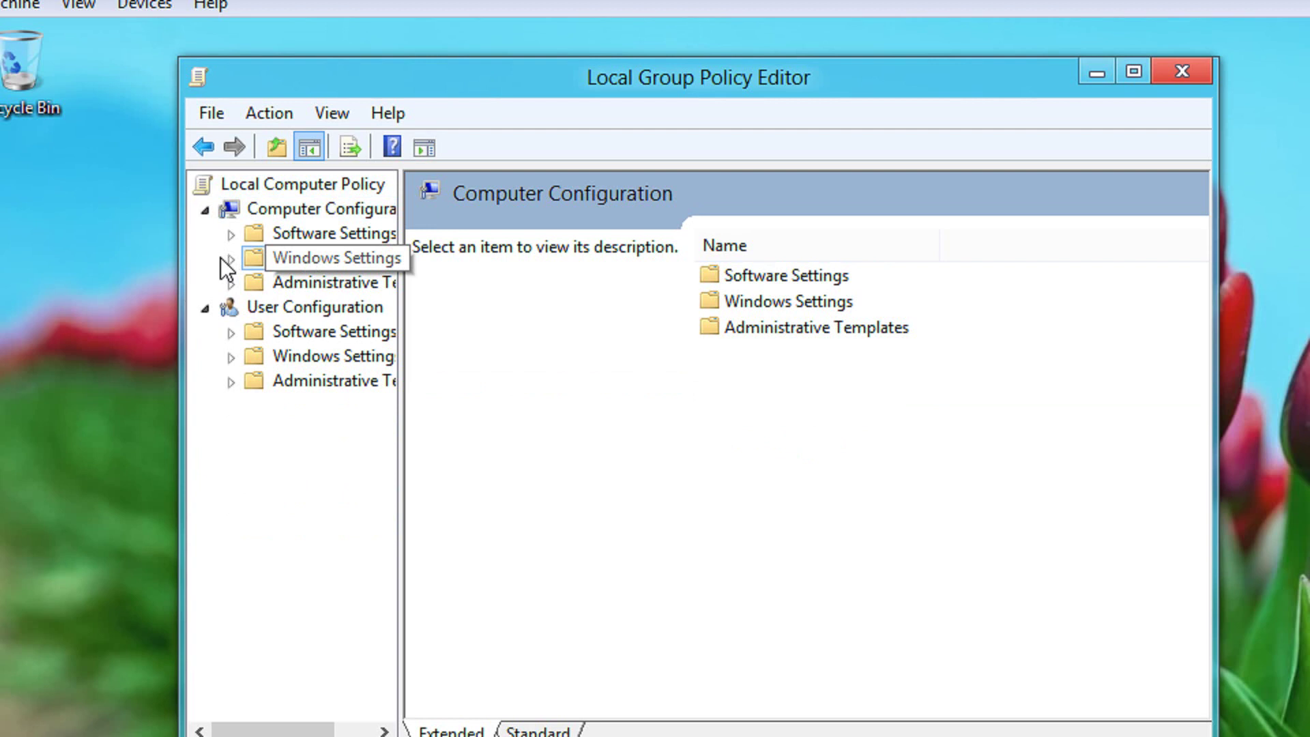
click(347, 257)
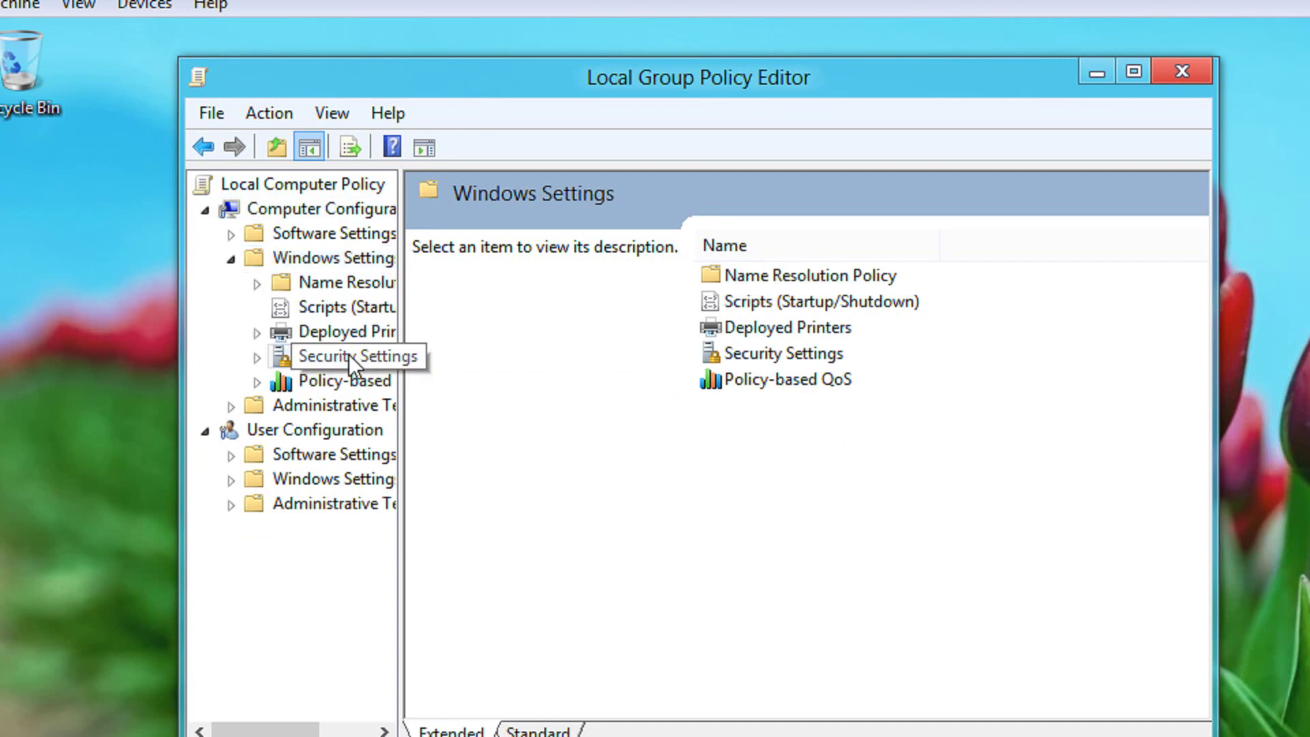
double_click(349, 354)
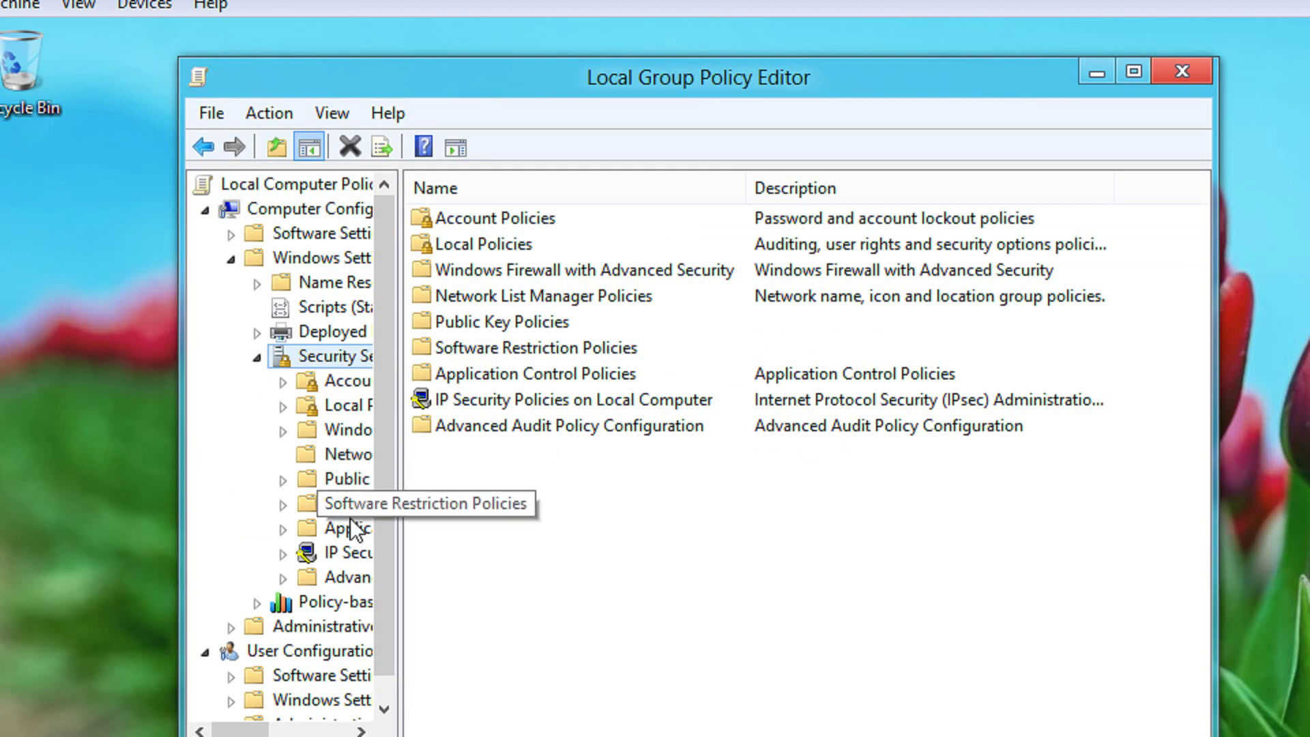
click(342, 381)
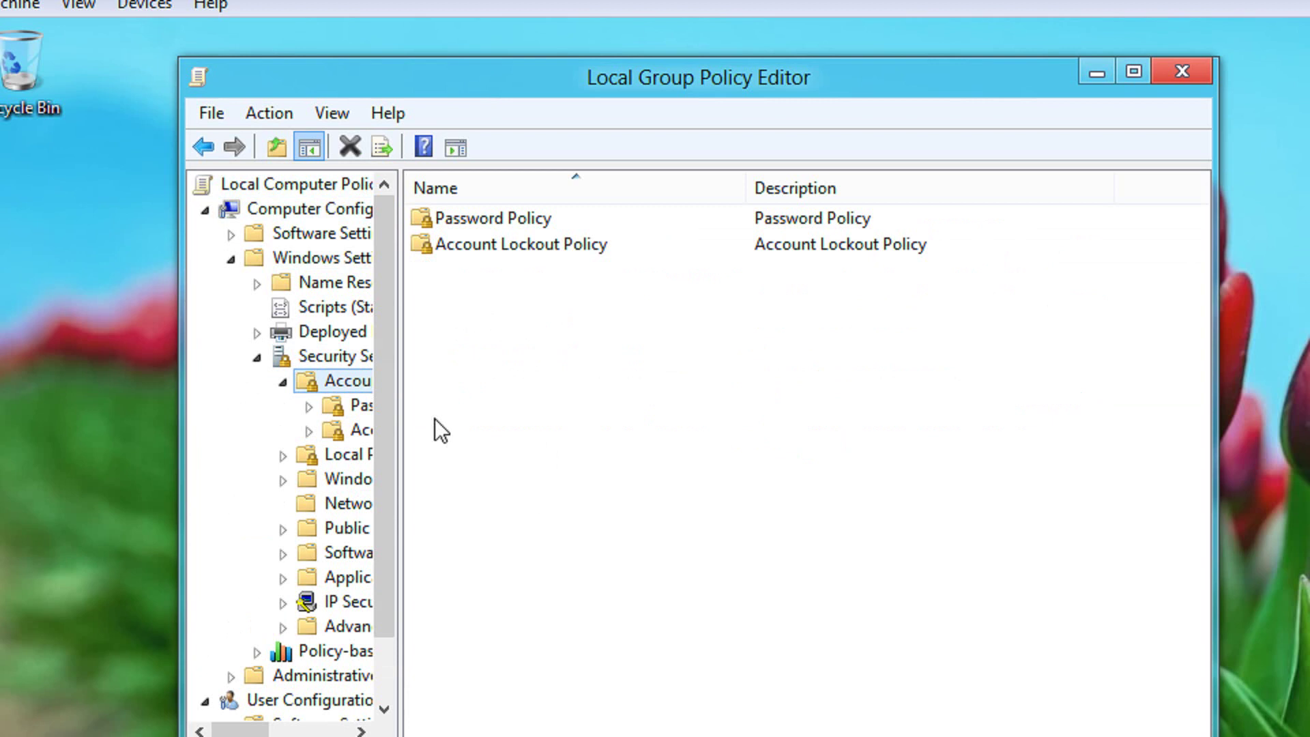
drag(398, 418, 563, 418)
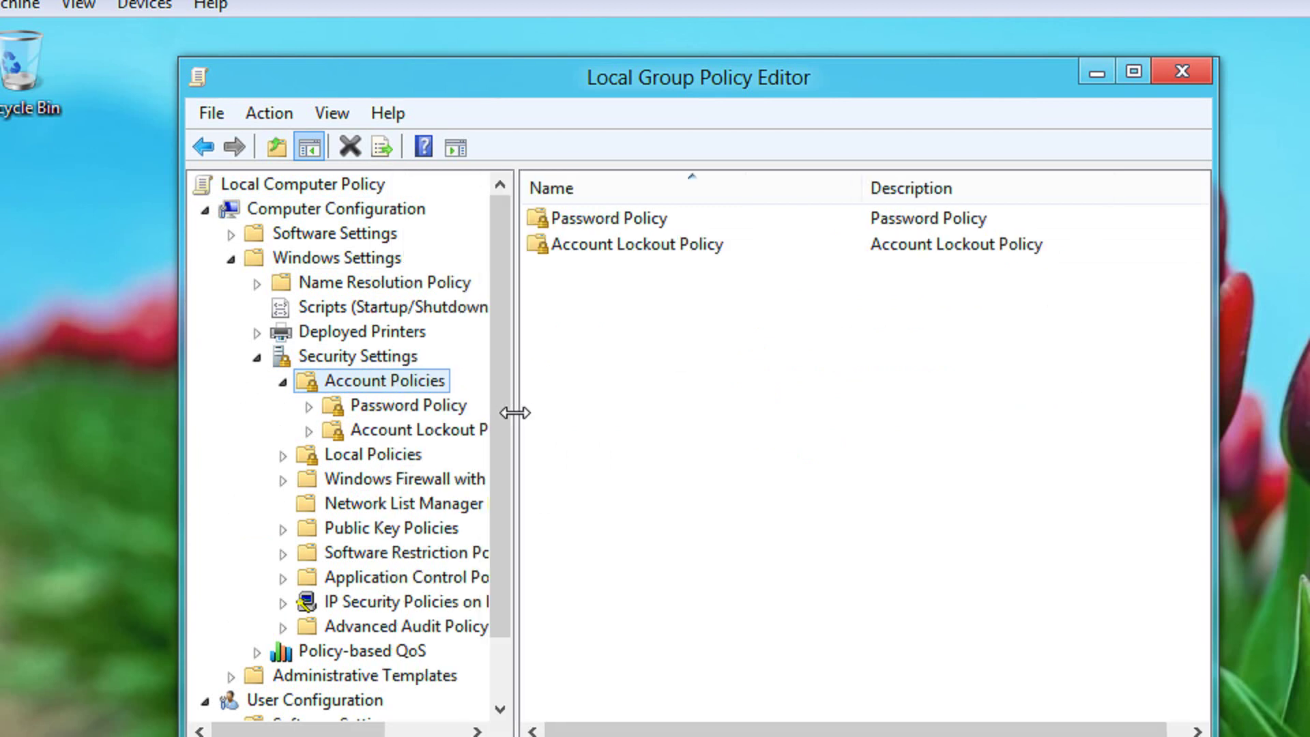
click(405, 433)
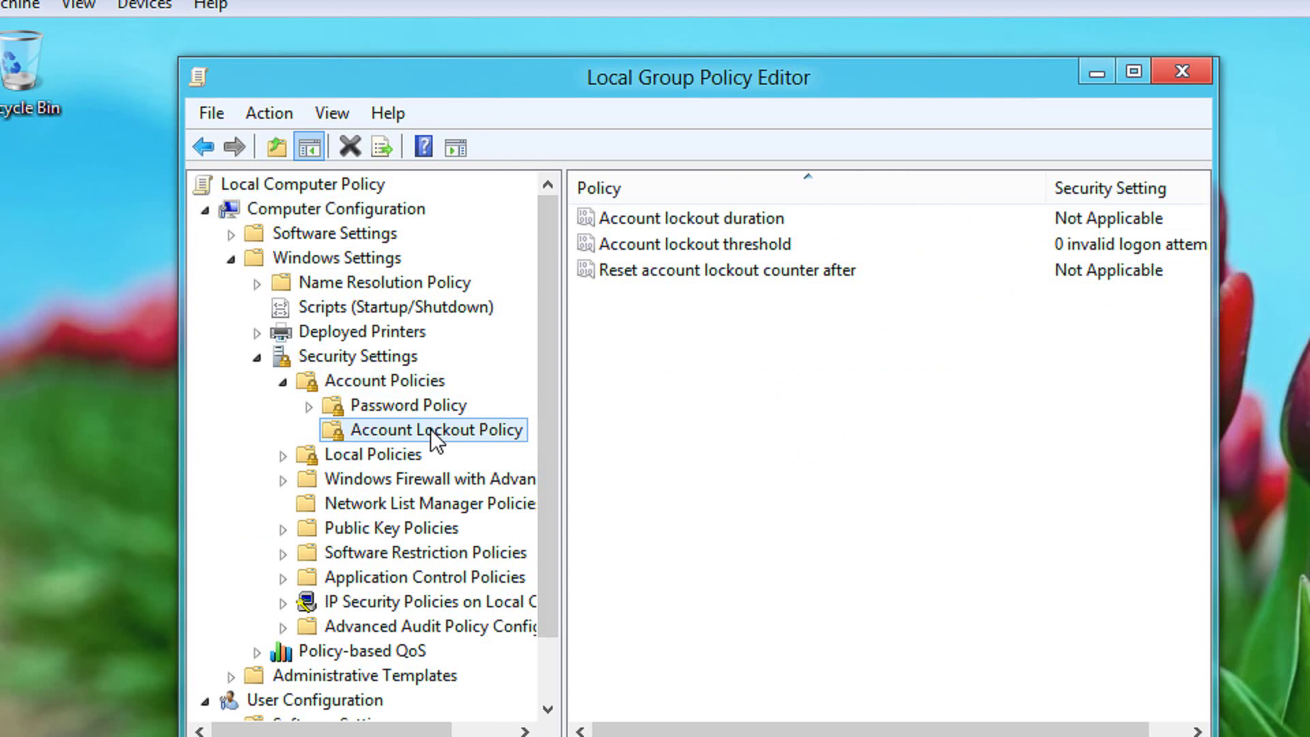
- Open the Properties of the Account lockout threshold policy
click(674, 324)
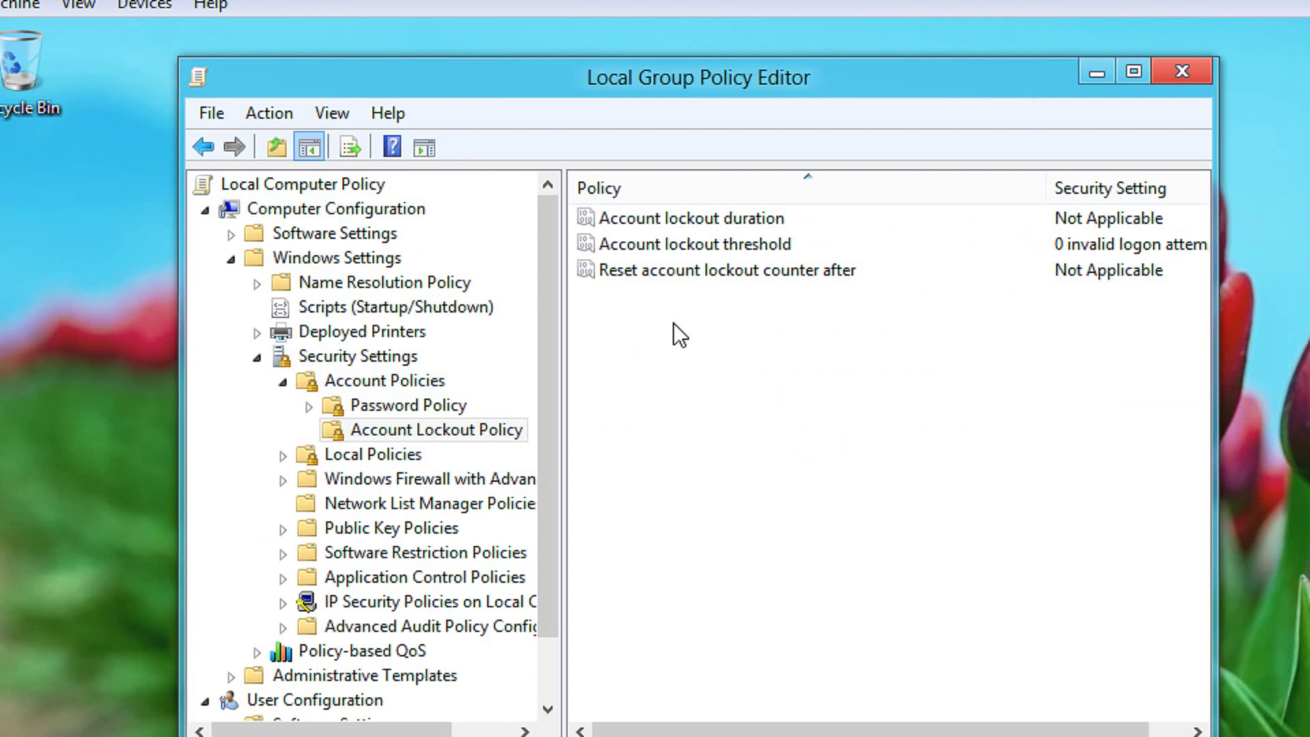
click(683, 252)
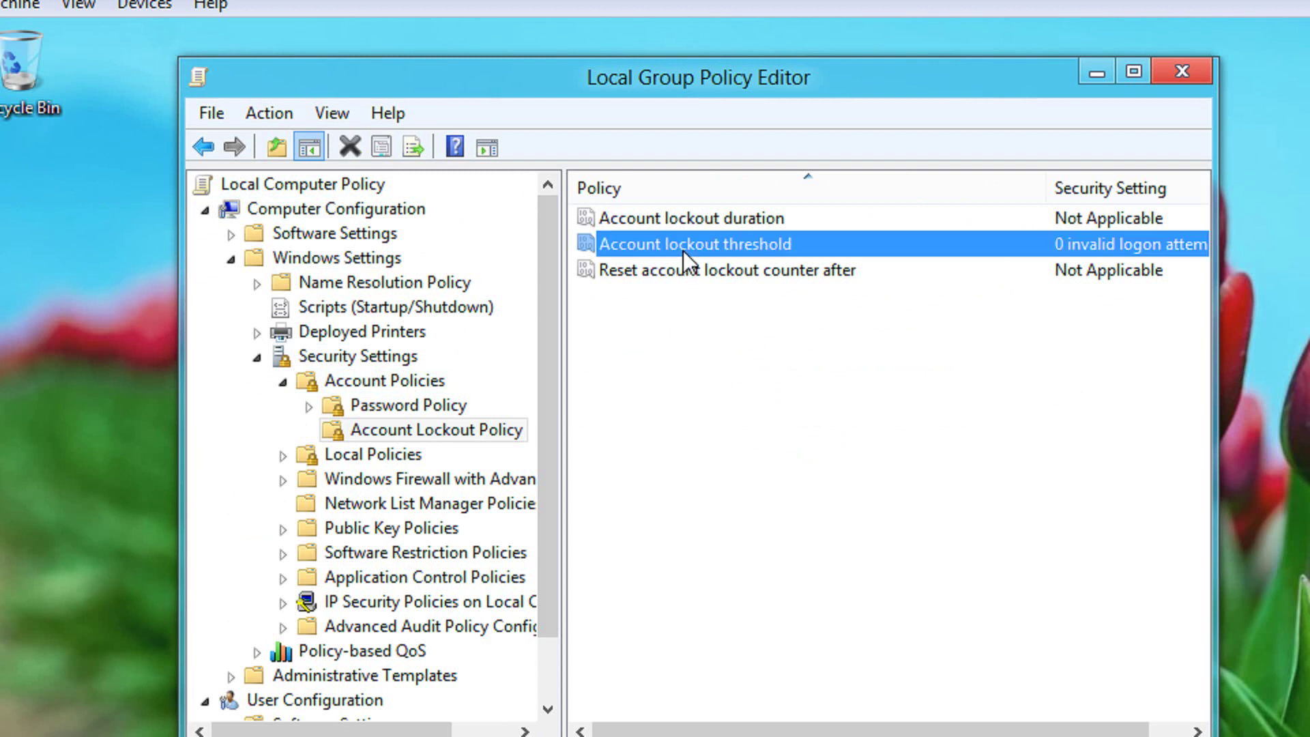
right_click(683, 249)
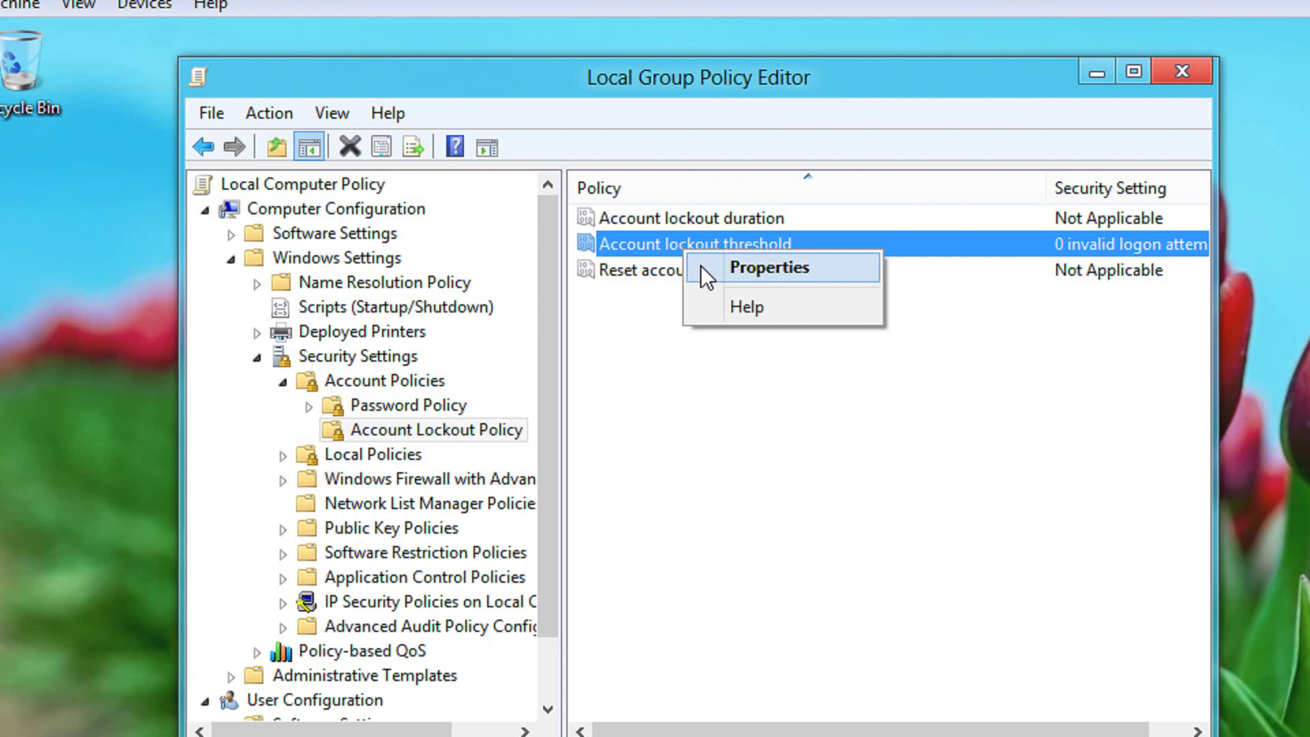
click(702, 265)
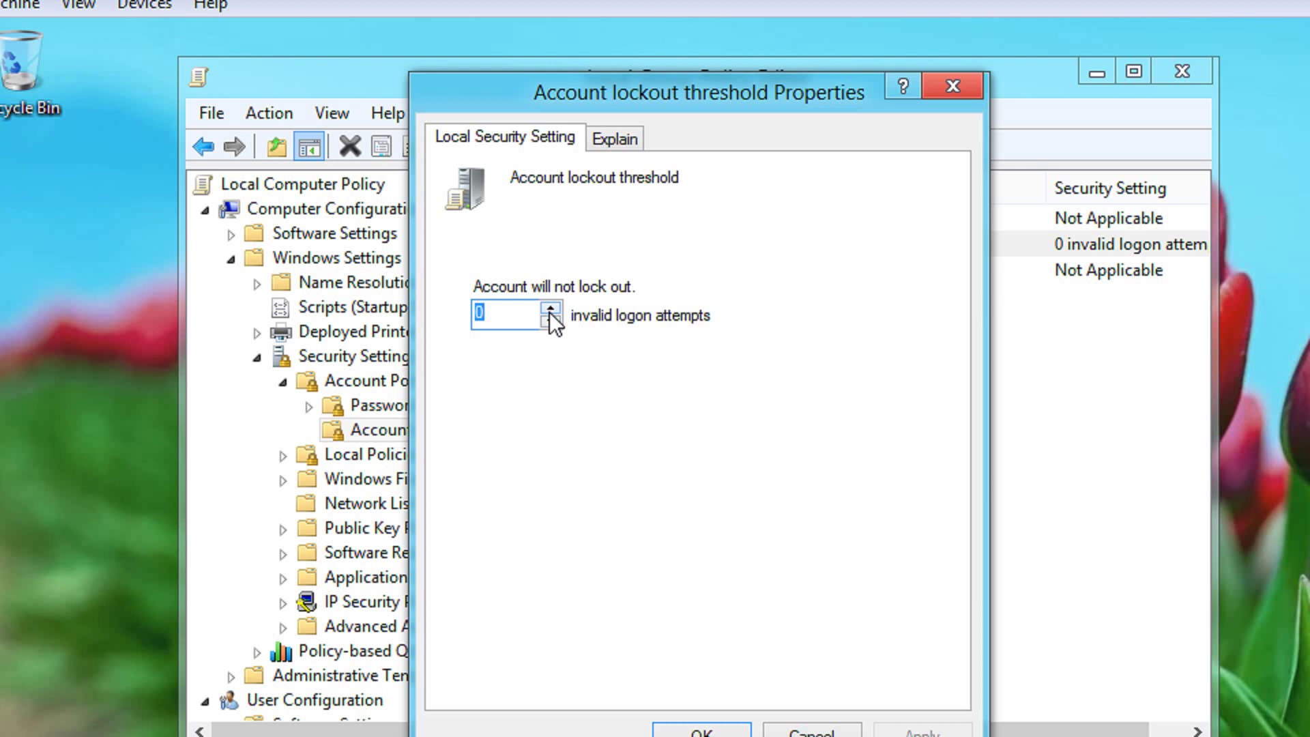
- Set the threshold to 3 invalid logon attempts and accept the suggested 30-minute values
click(550, 310)
text(3)
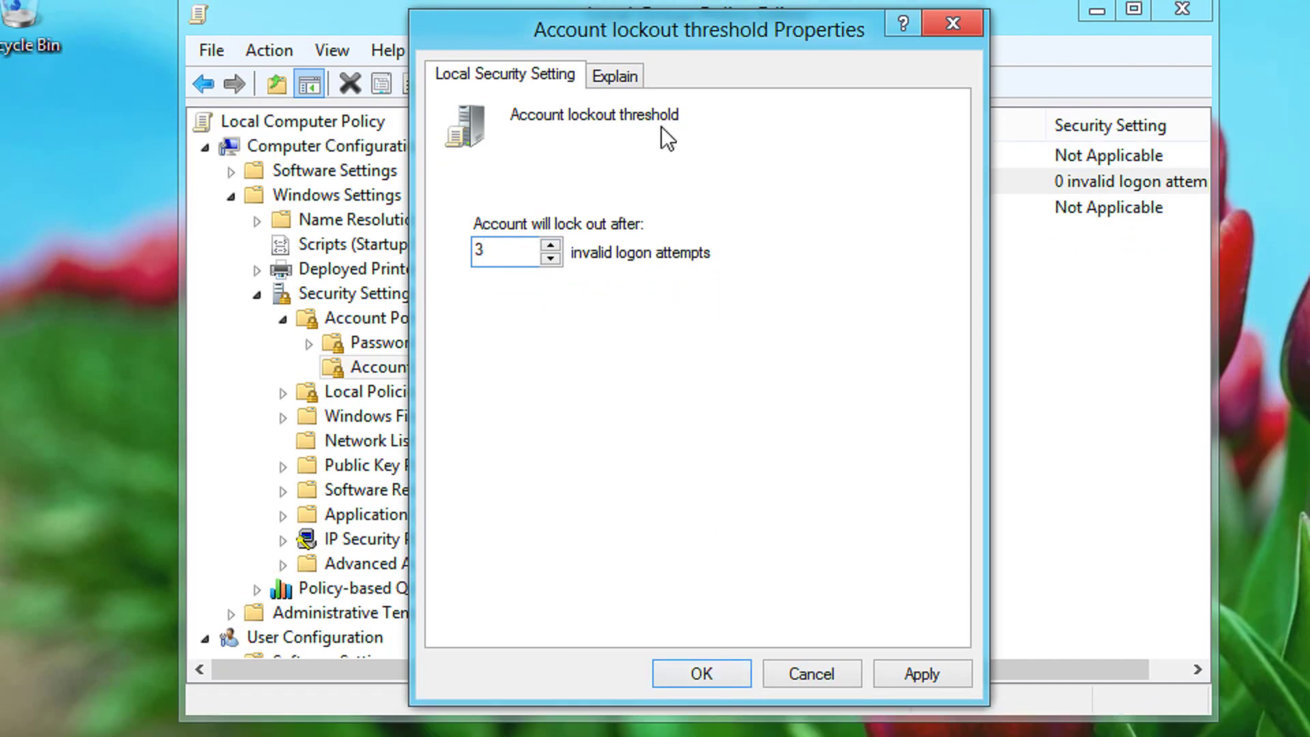
click(638, 85)
click(571, 92)
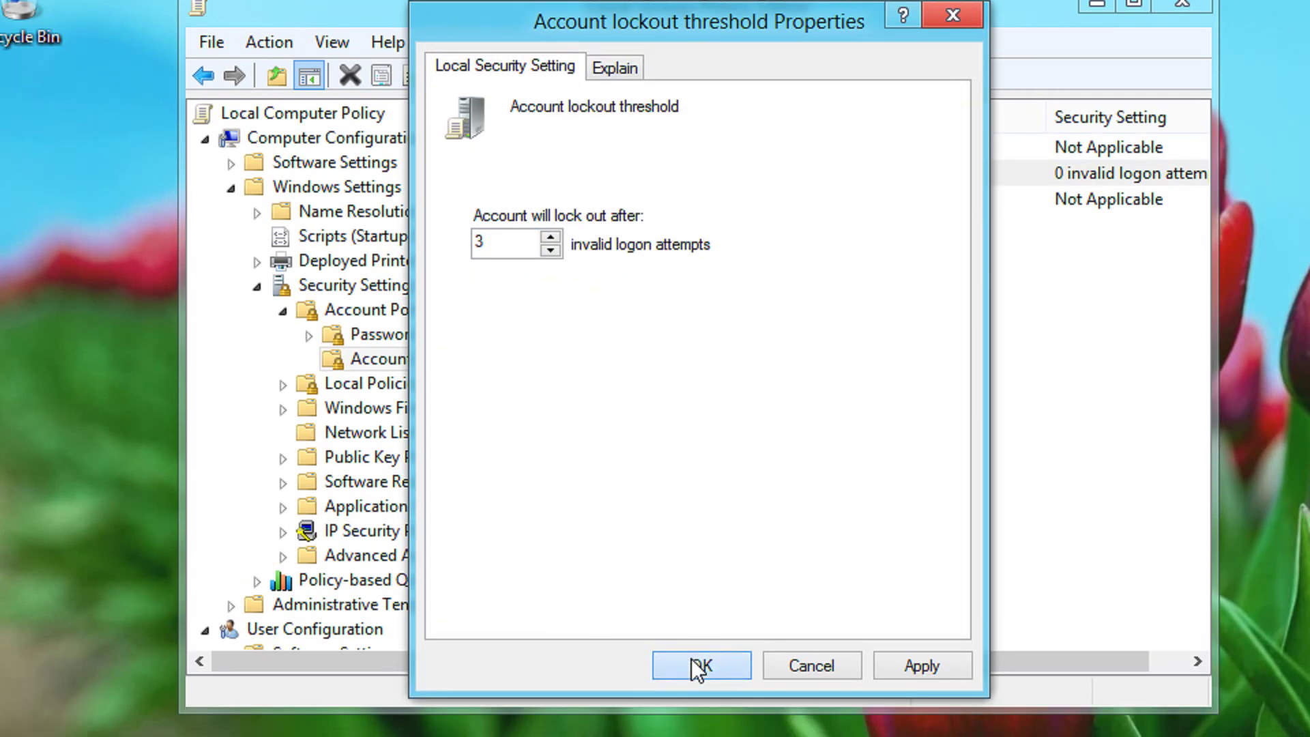
click(692, 659)
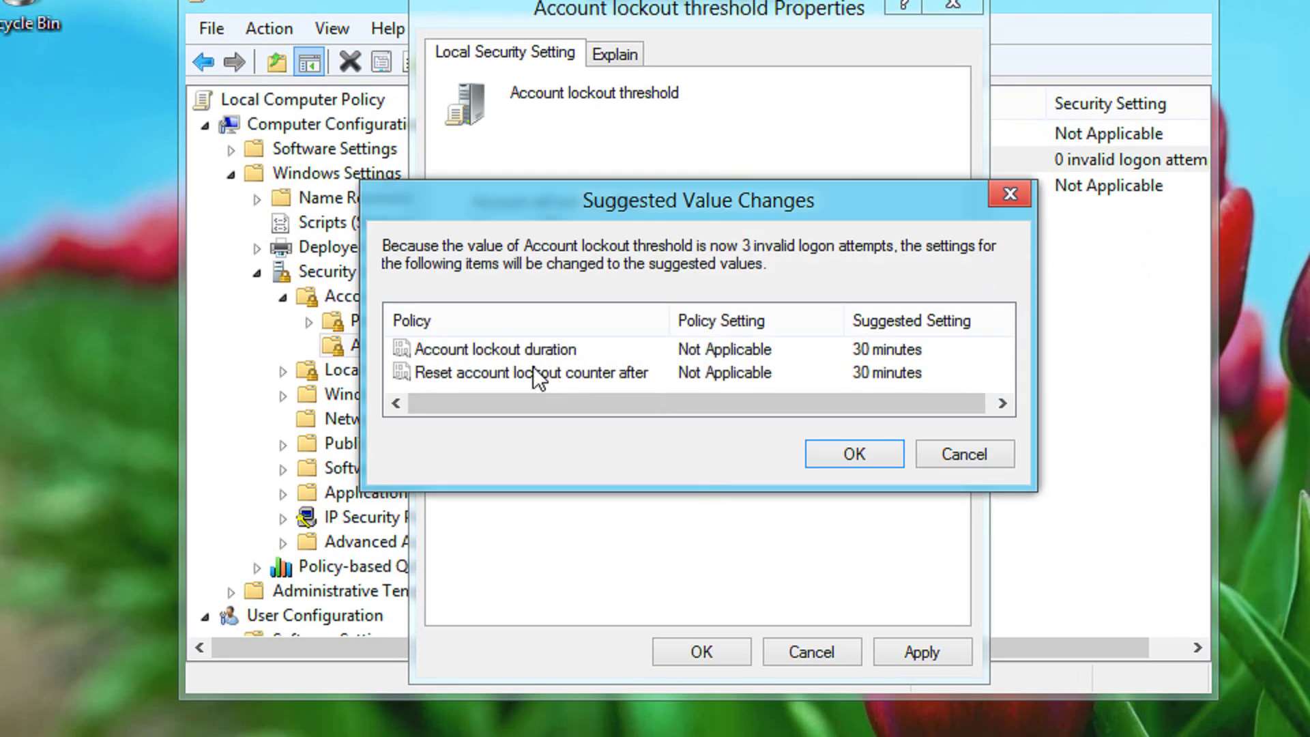
click(522, 354)
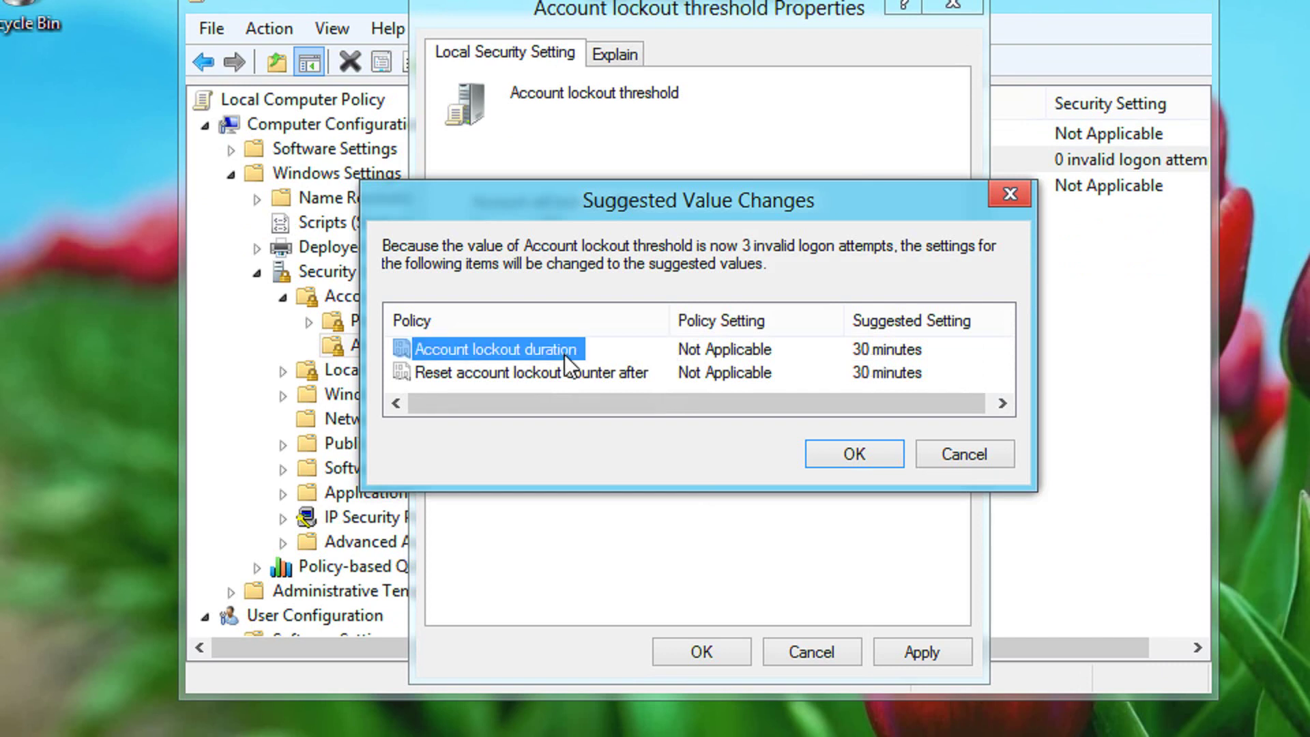
click(833, 462)
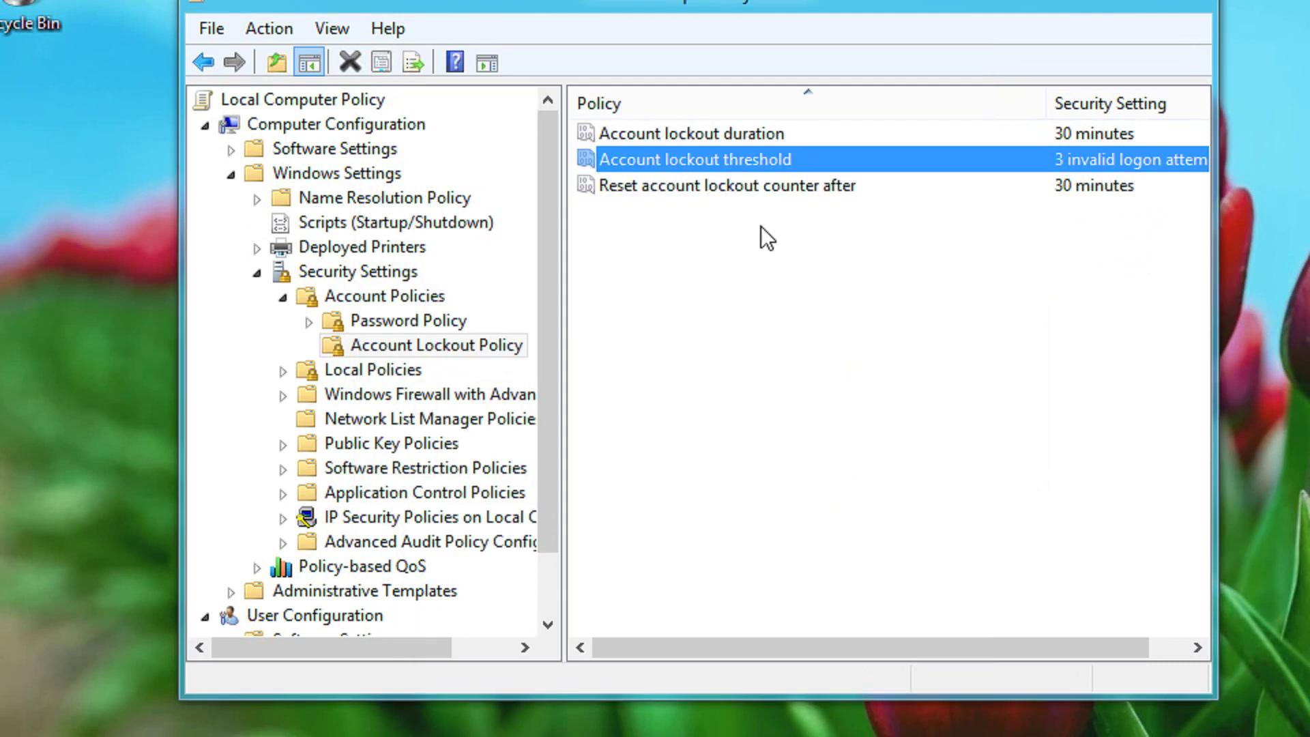
- Change Account lockout duration from 30 to 5 minutes and accept the 5-minute reset counter
click(772, 136)
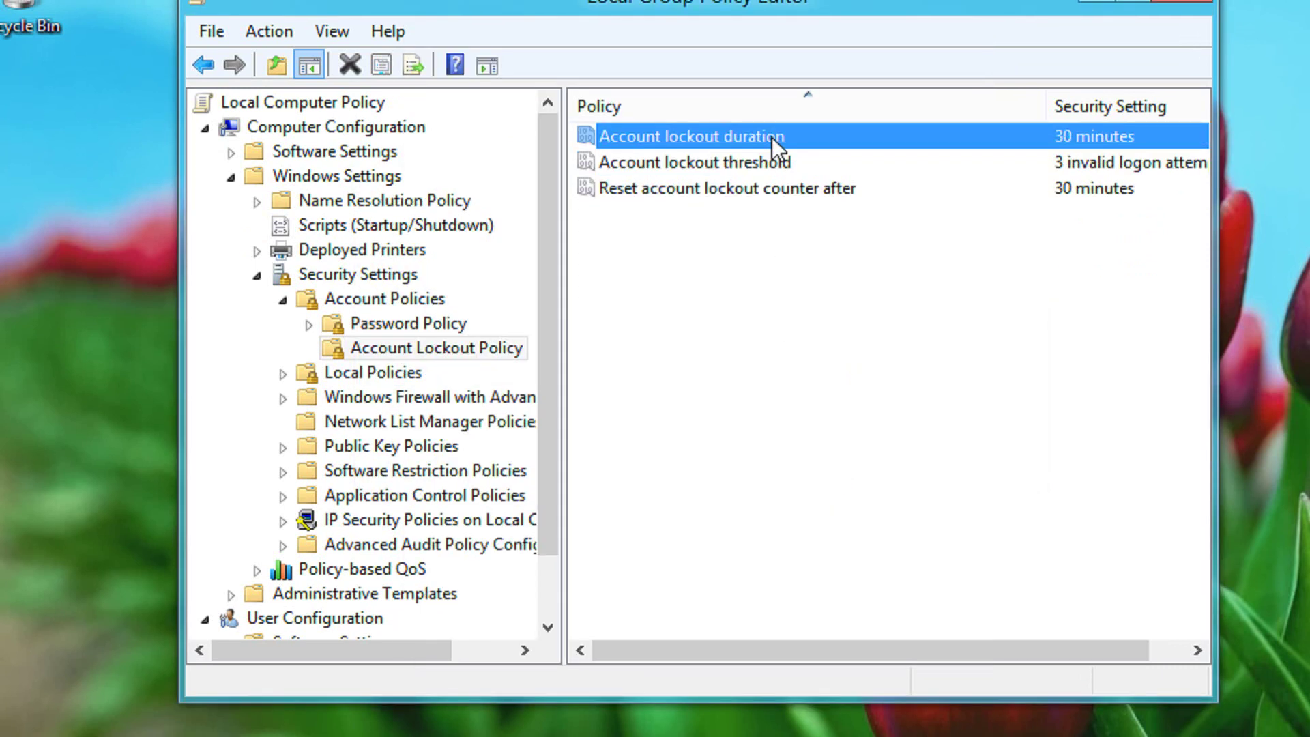
double_click(771, 137)
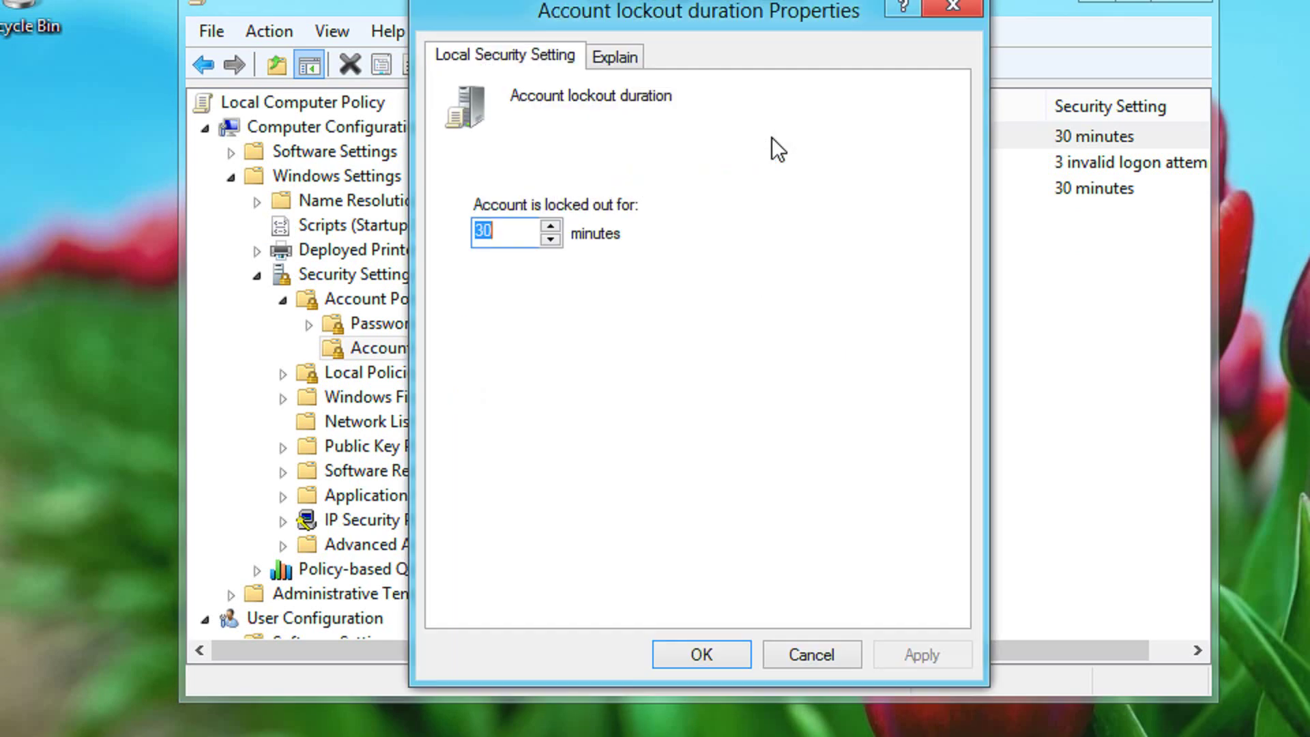
click(517, 246)
key(shift+Home)
text(5)
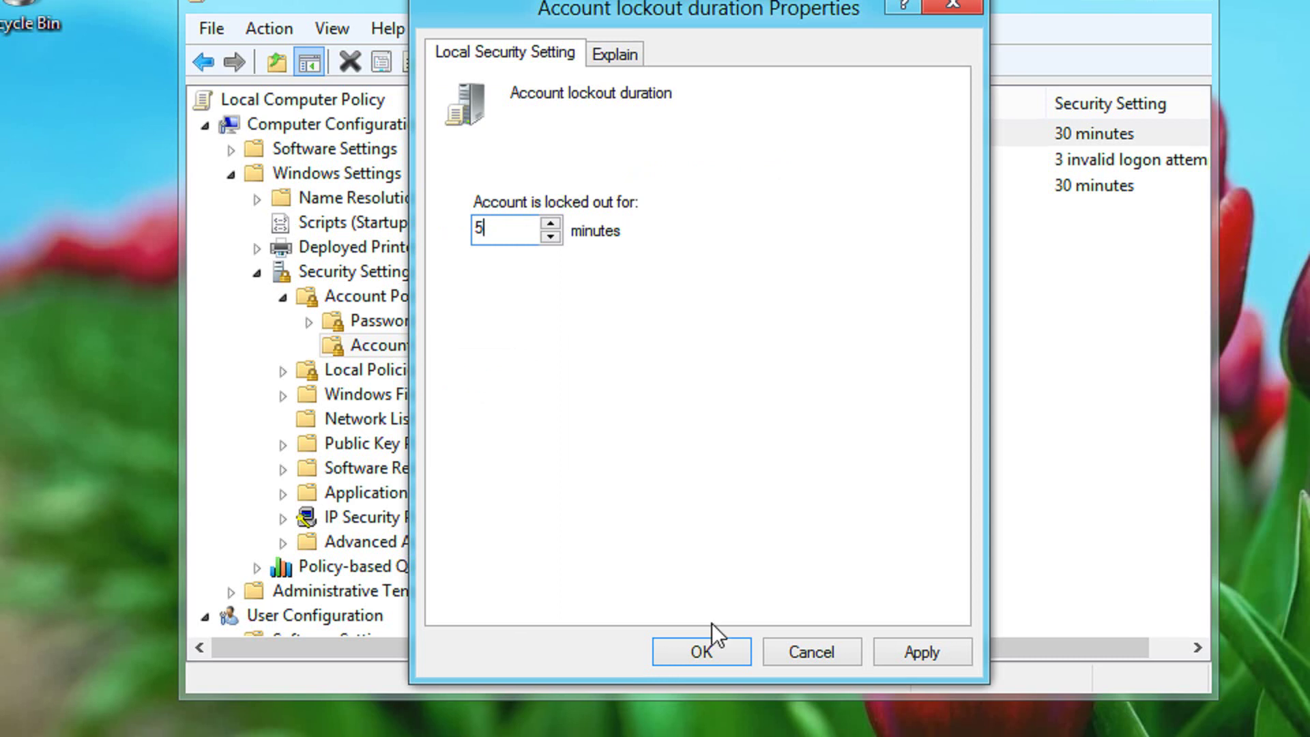
click(707, 656)
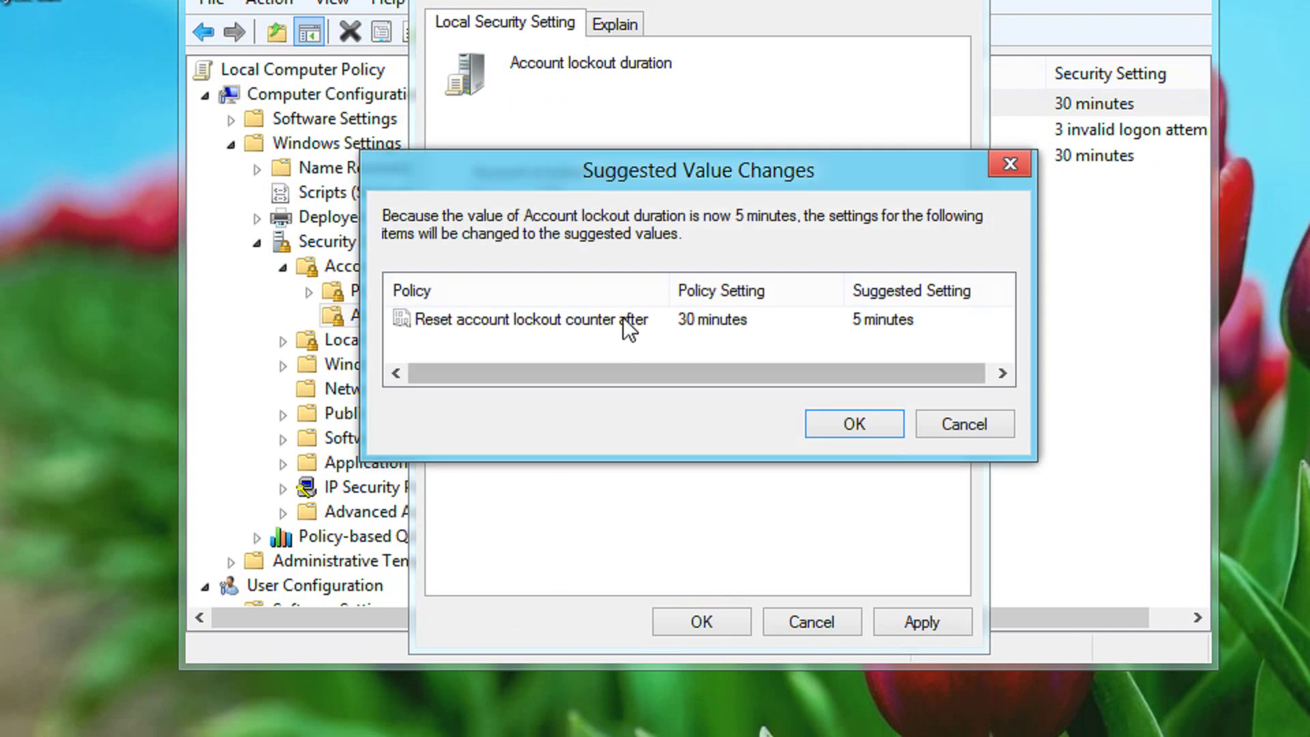
click(624, 322)
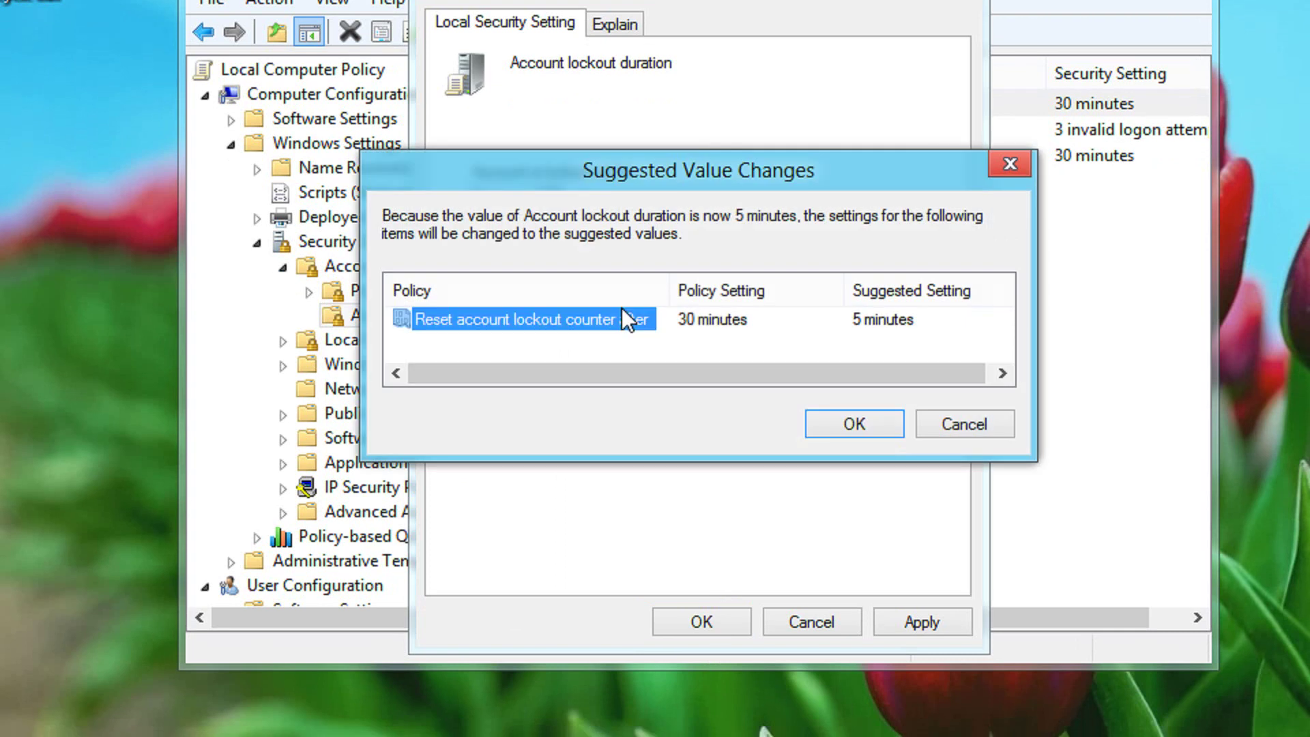
click(860, 425)
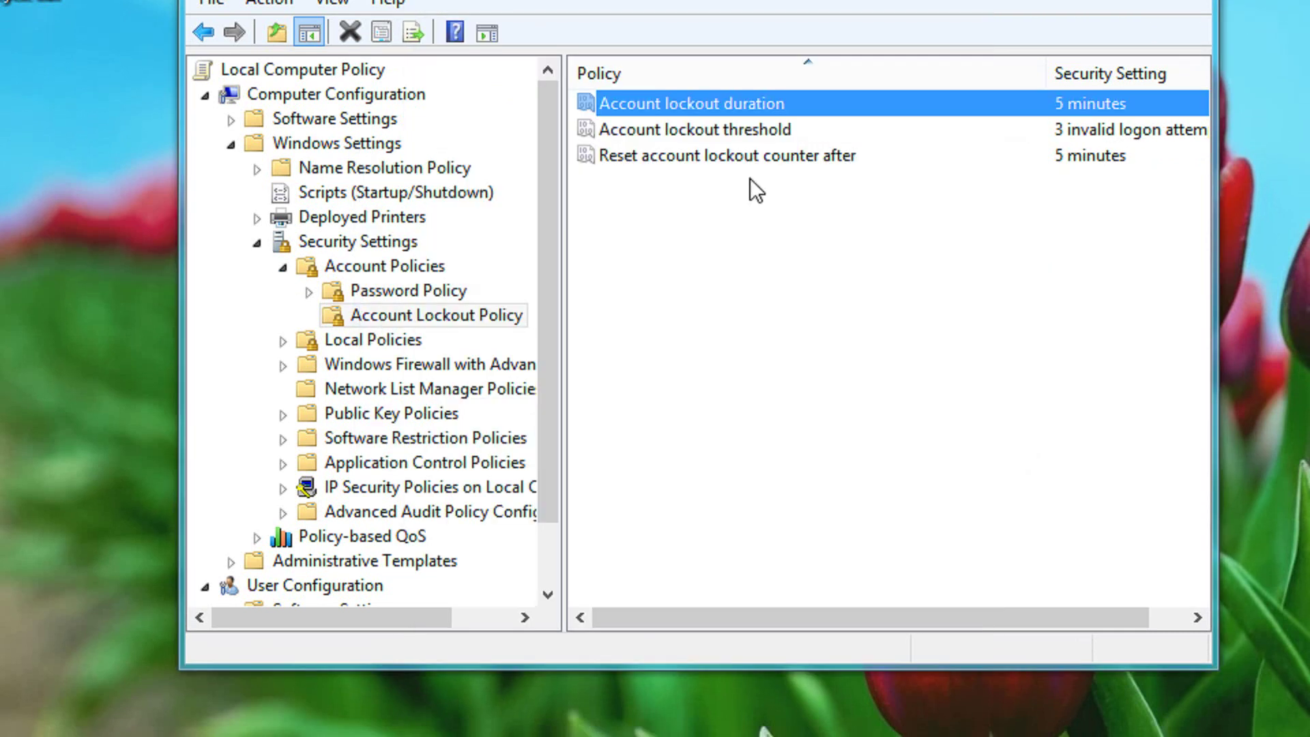
- Set Reset account lockout counter after to 15 minutes and accept the matching 15-minute lockout duration
double_click(755, 158)
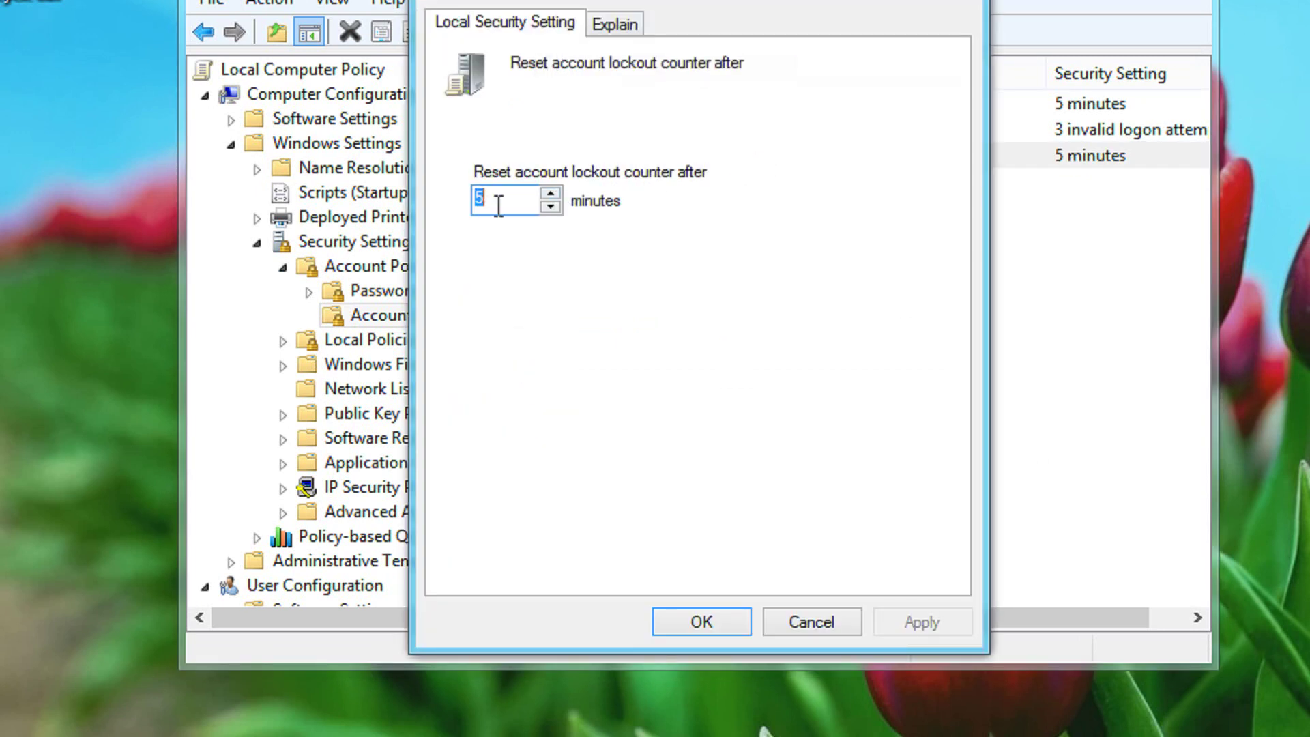
double_click(495, 204)
text(15)
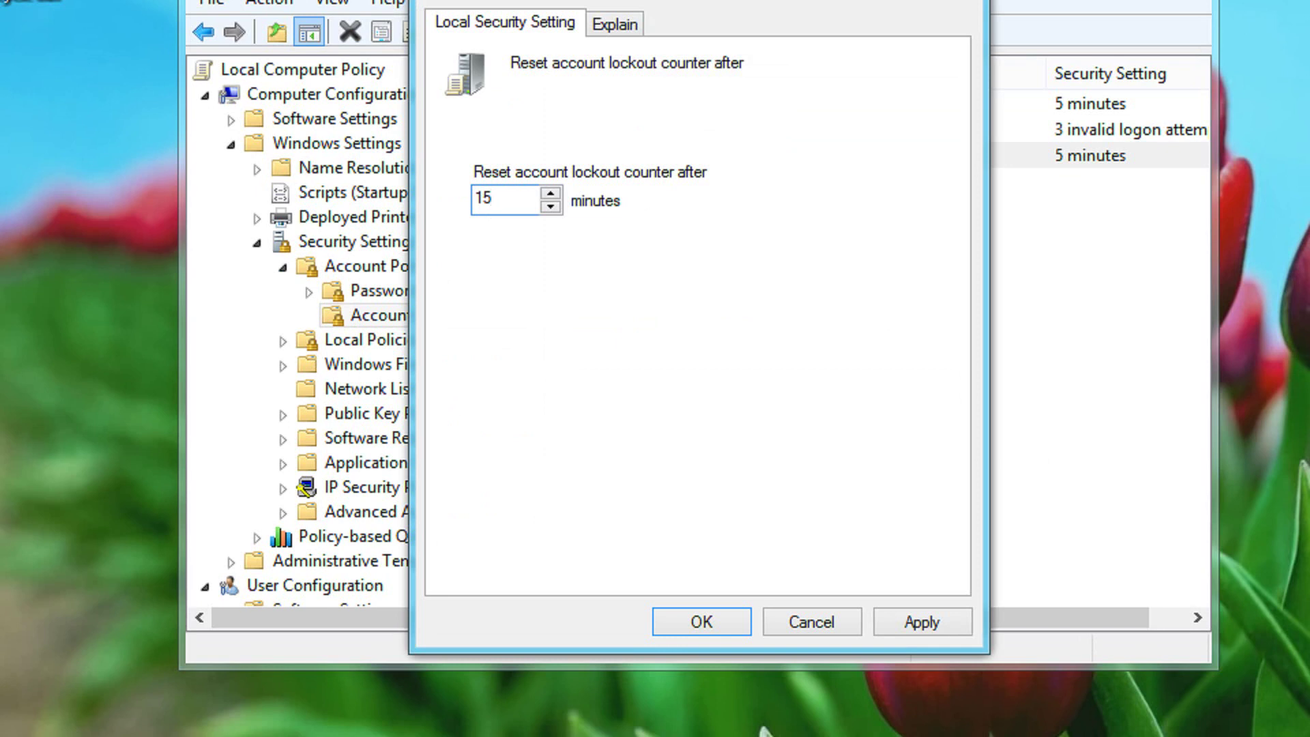
key(BackSpace)
key(BackSpace)
text(5)
text(1)
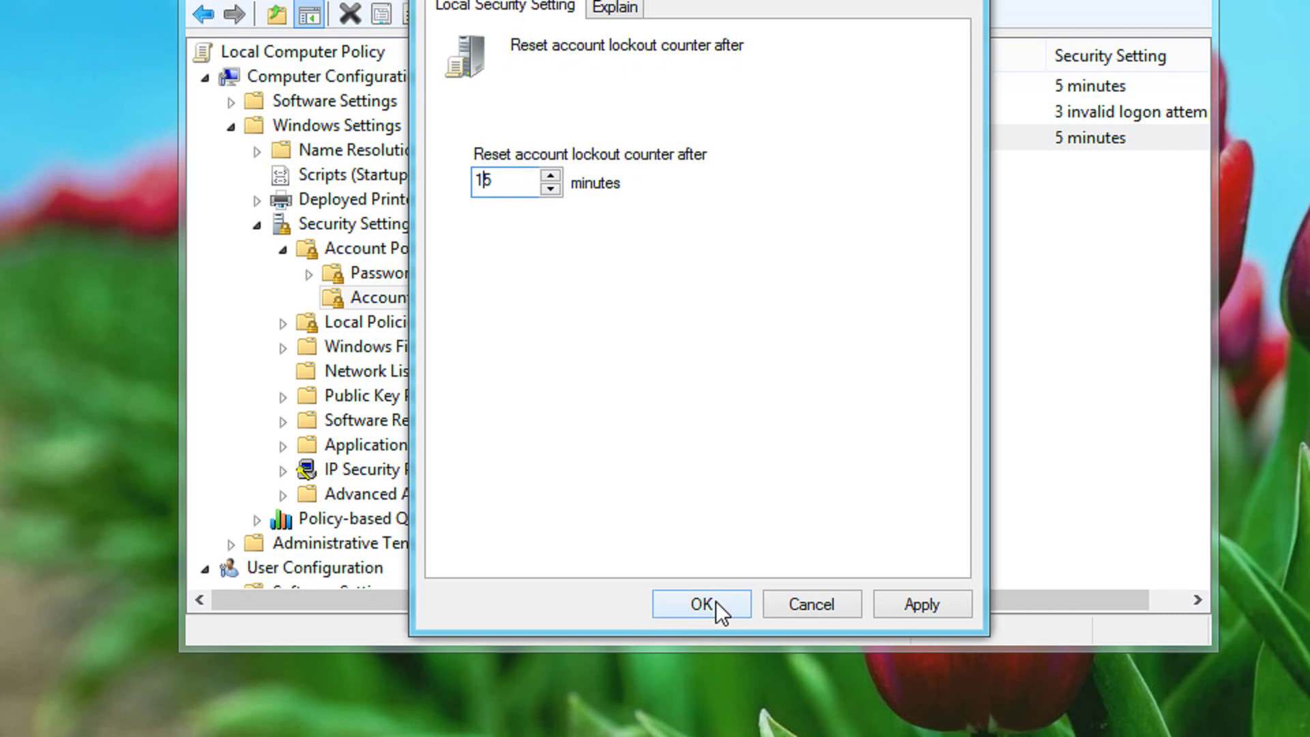
click(716, 601)
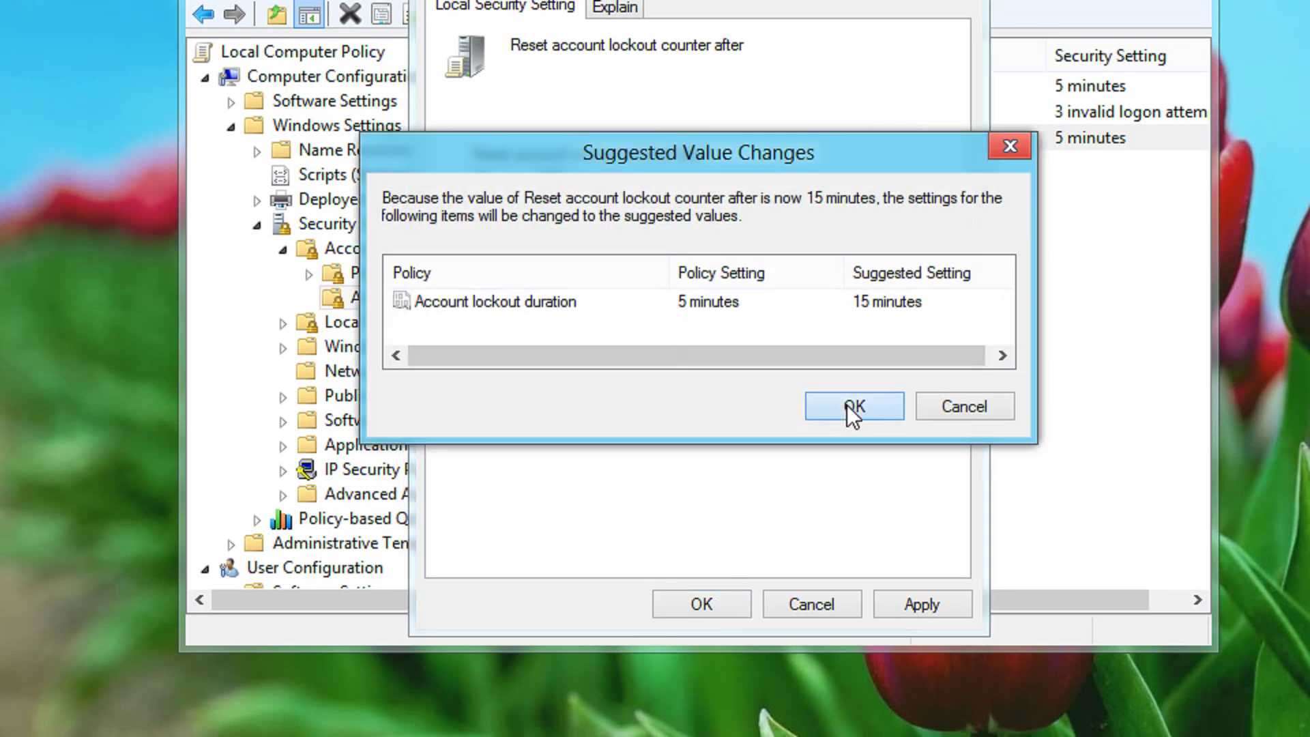
click(506, 306)
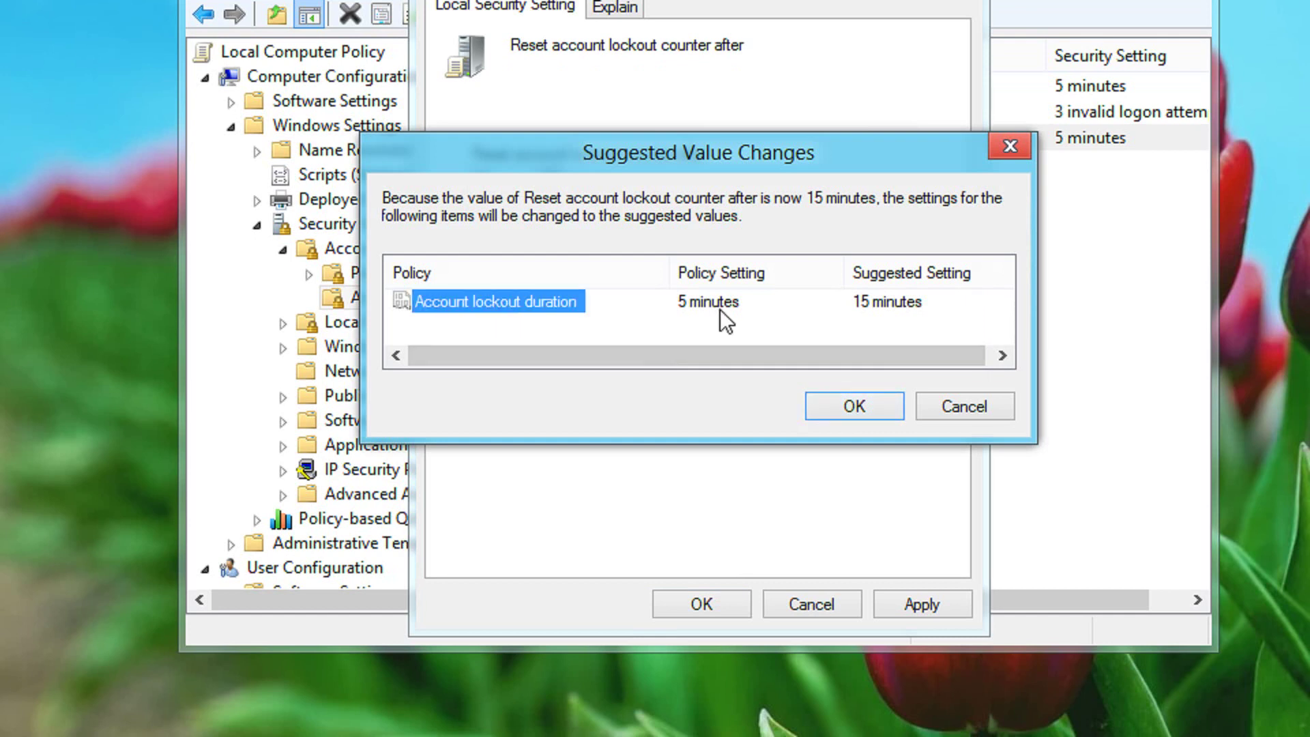
click(719, 309)
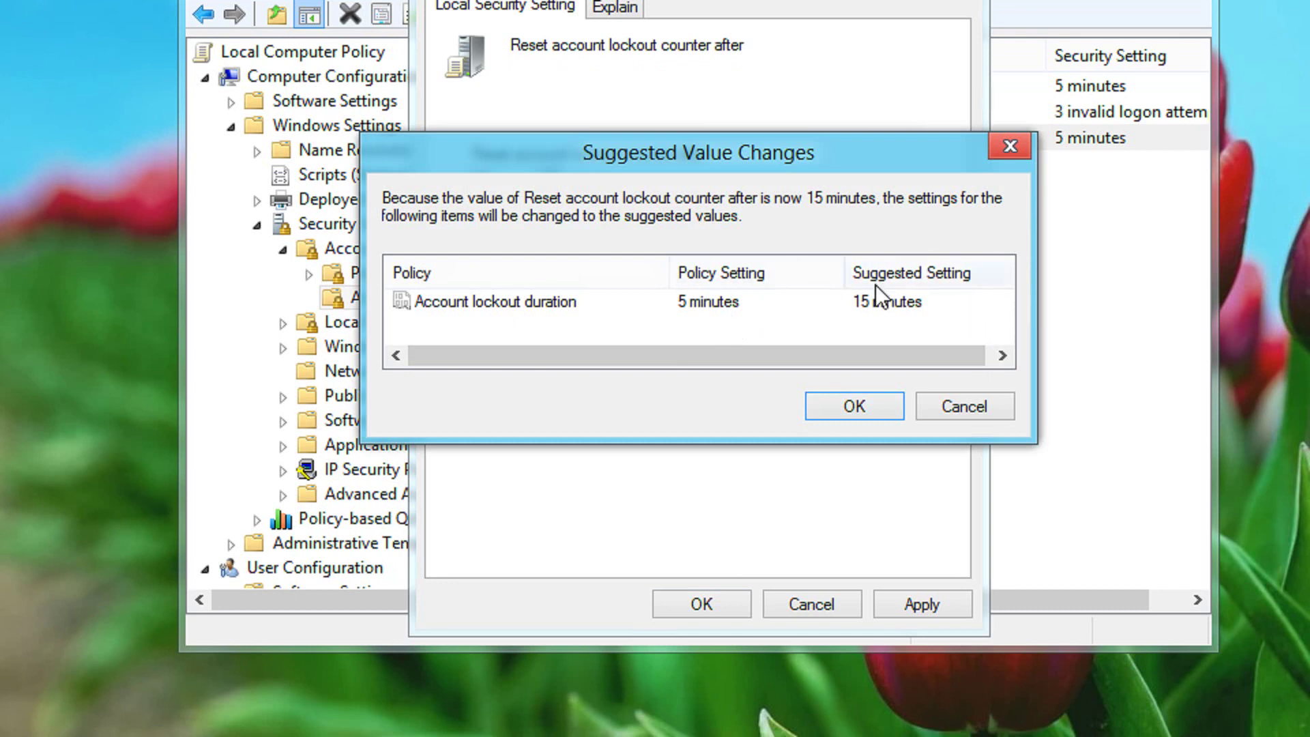
click(837, 412)
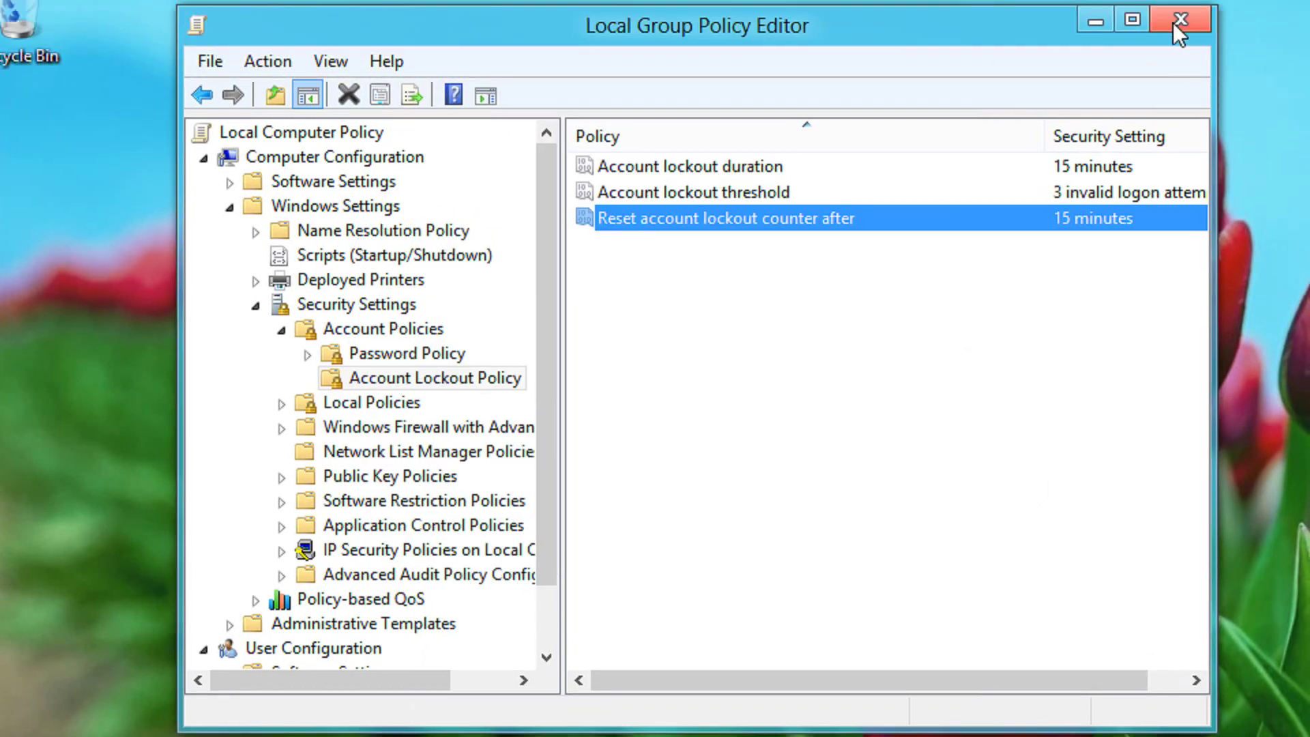
- Close the Group Policy Editor window and return focus to the Notepad2 tutorial notes
click(1172, 23)
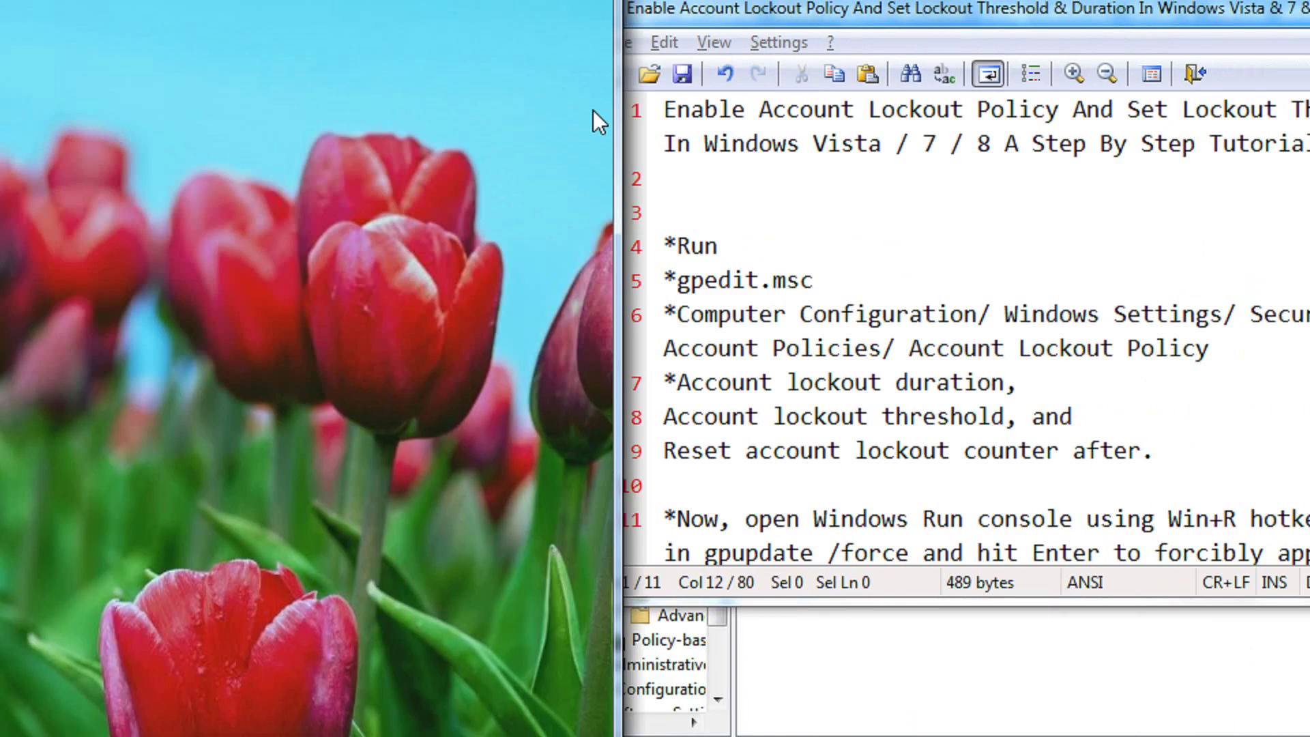
click(887, 192)
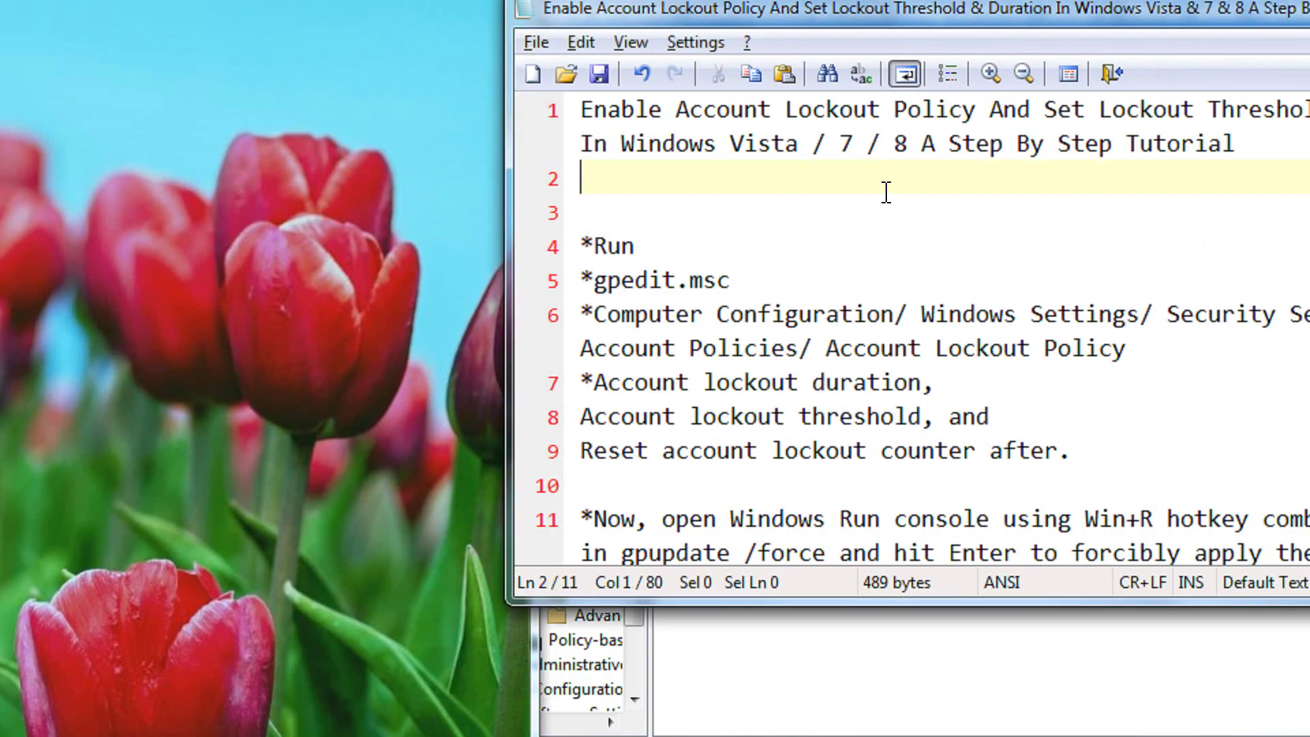